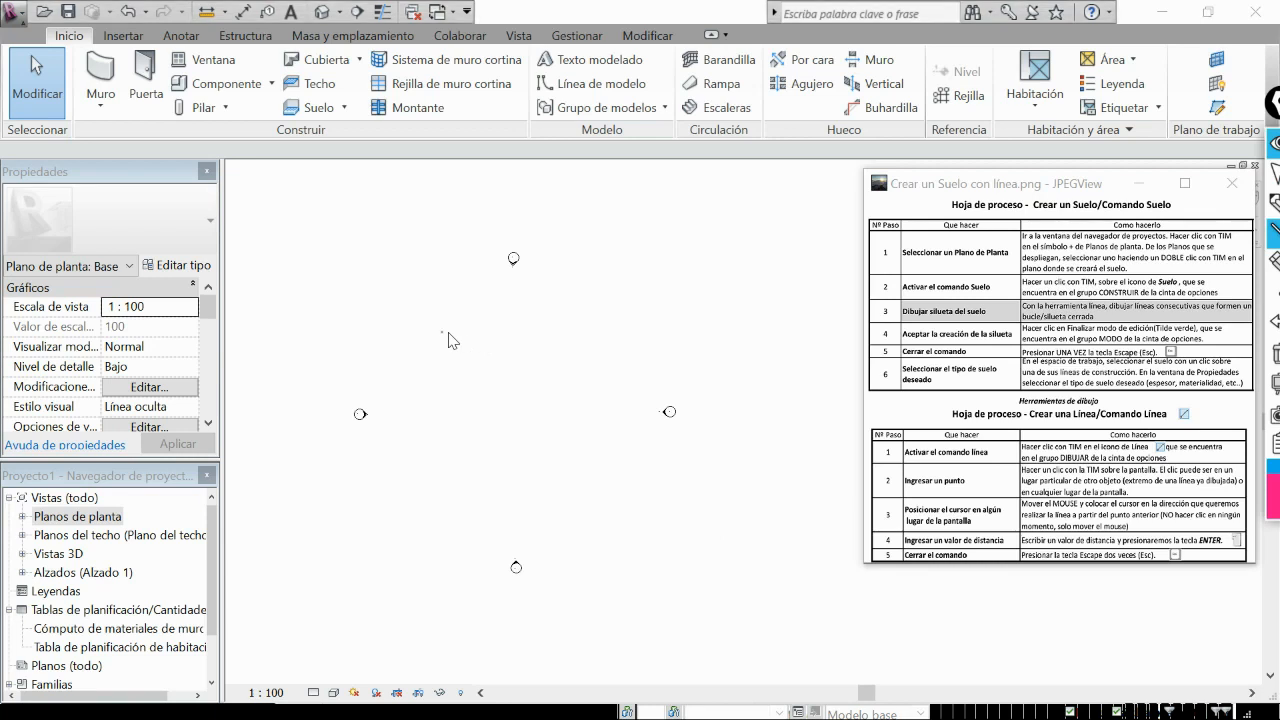
# Annotate the empty plan view with a freehand rectangle and label its four sides L1, L2, L3 and L4.
pyautogui.moveTo(441, 331)
pyautogui.mouseDown()
pyautogui.moveTo(584, 331)
pyautogui.moveTo(584, 432)
pyautogui.moveTo(443, 428)
pyautogui.moveTo(442, 333)
pyautogui.mouseUp()
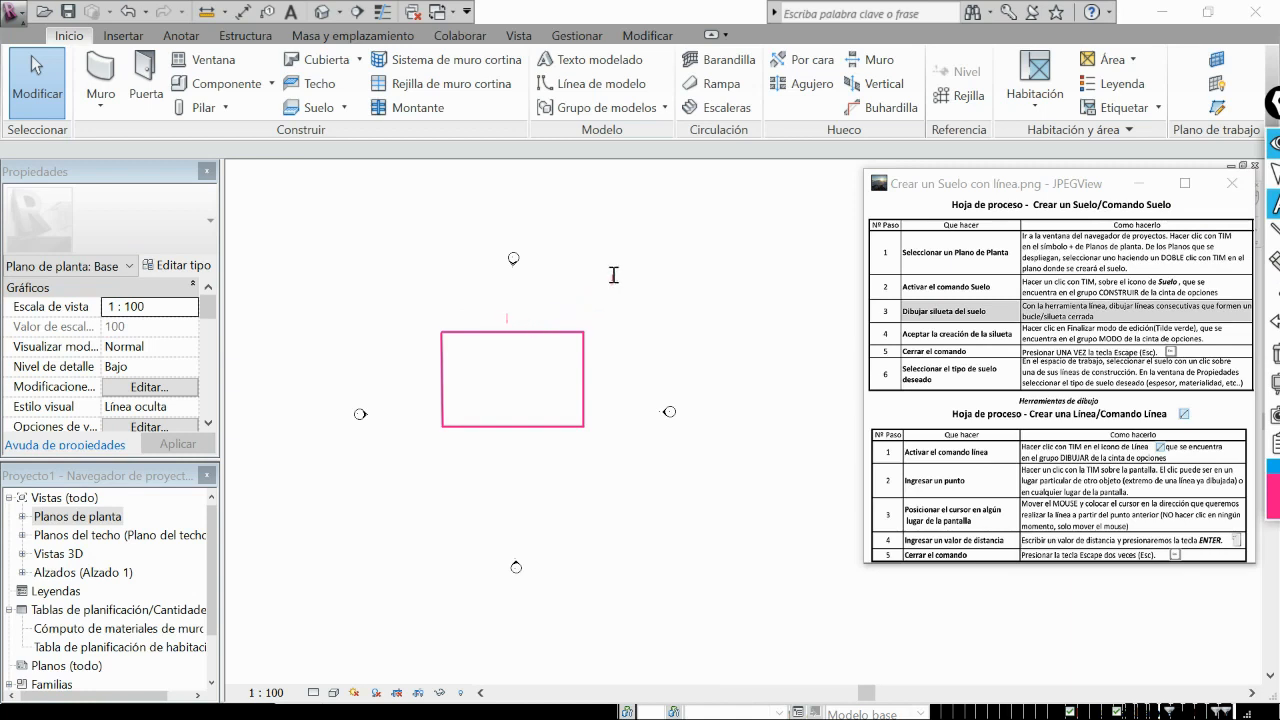
pyautogui.write('L1')
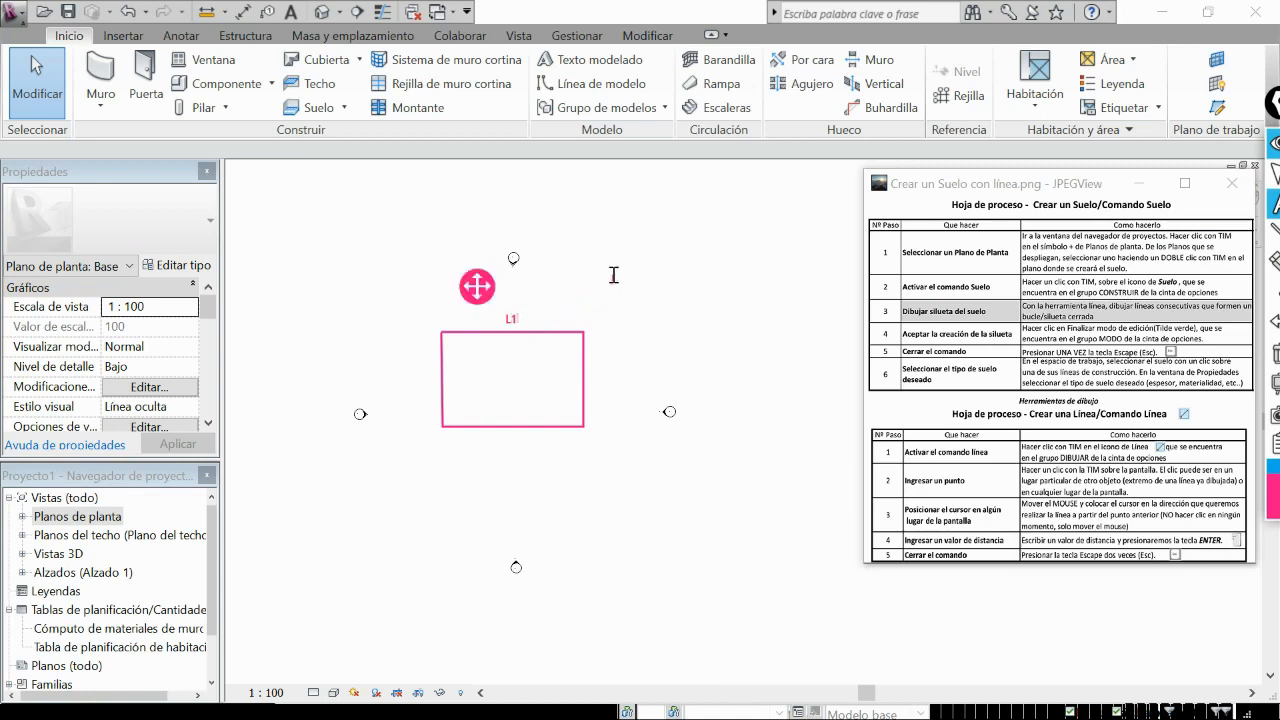
pyautogui.click(594, 370)
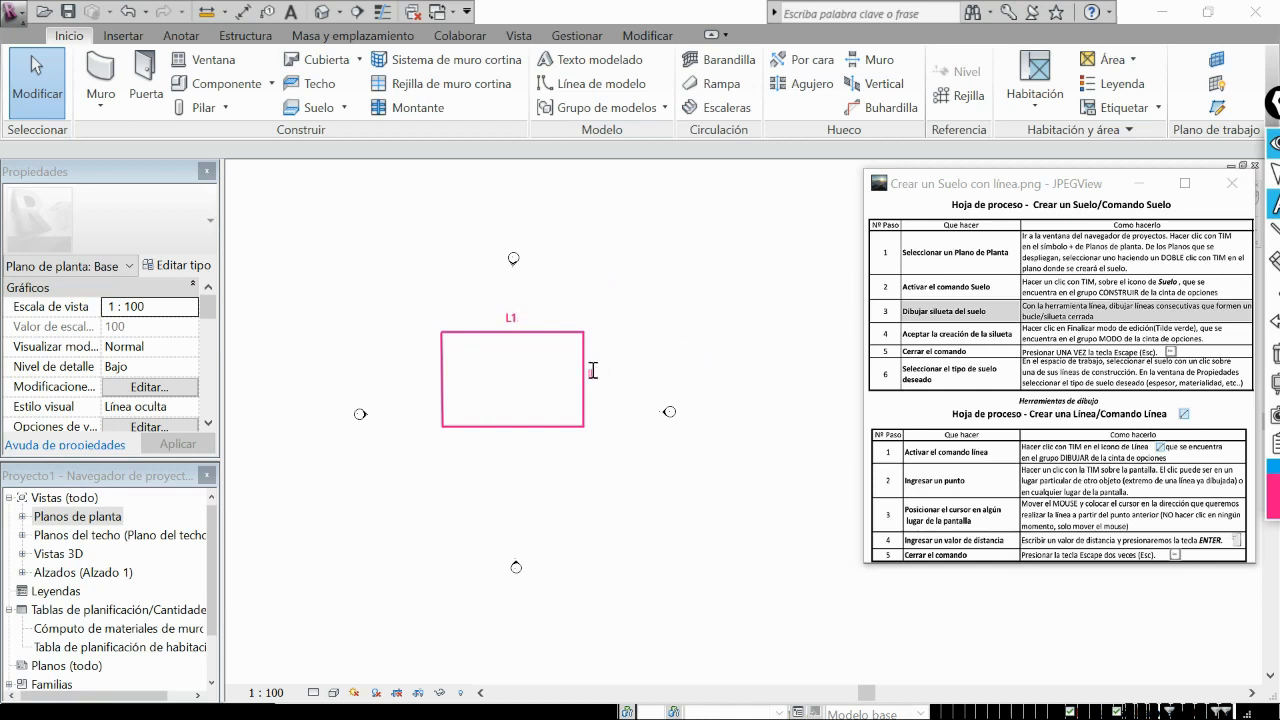
pyautogui.write('L2')
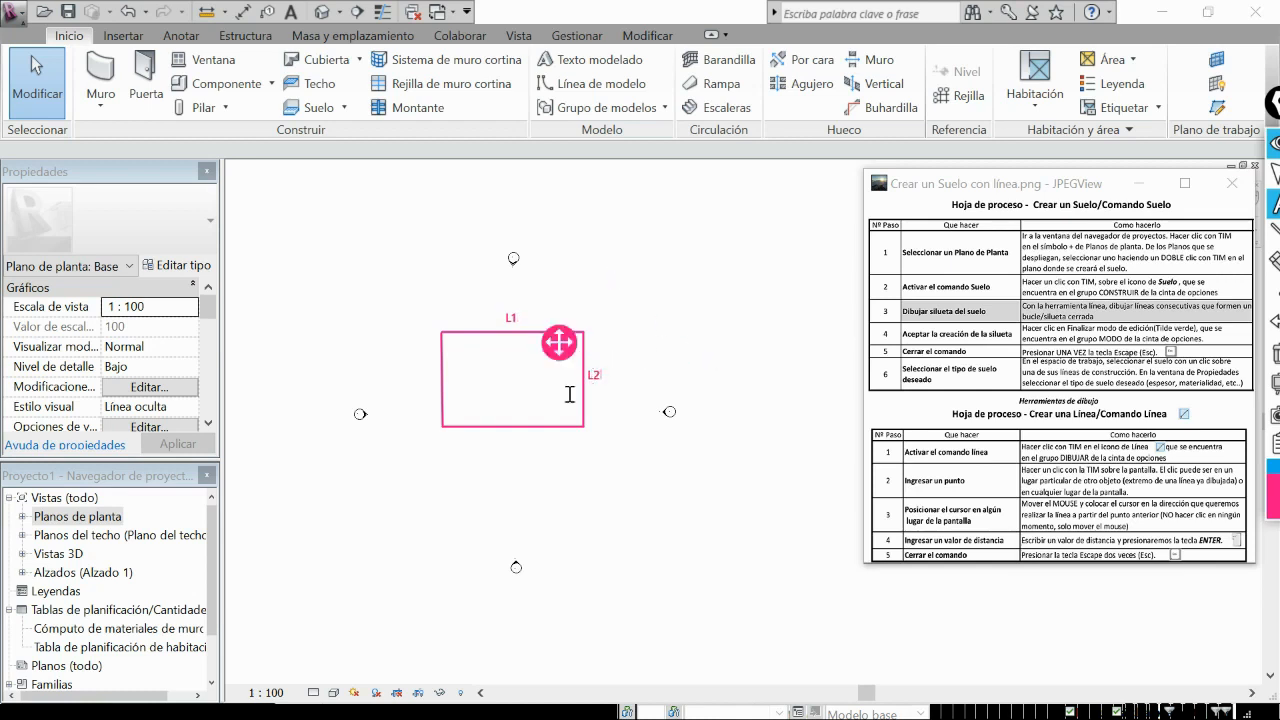
pyautogui.click(508, 440)
pyautogui.click(508, 440)
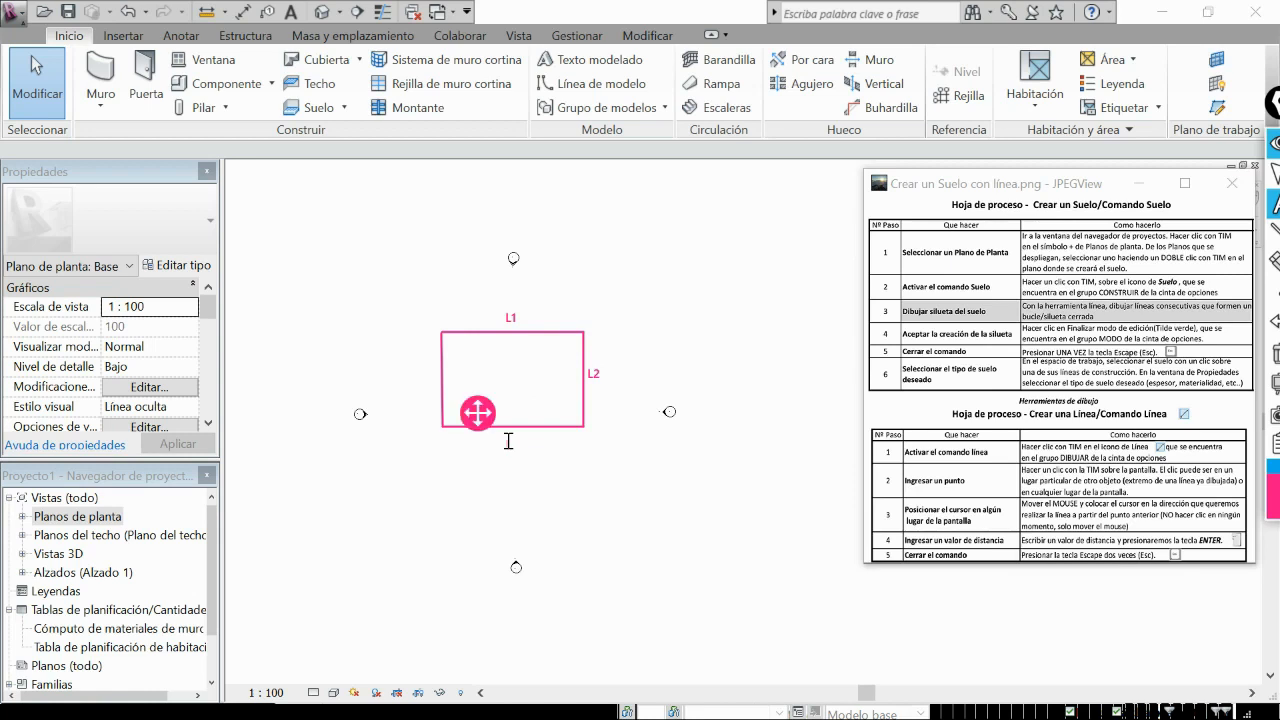
pyautogui.write('L3')
pyautogui.click(418, 373)
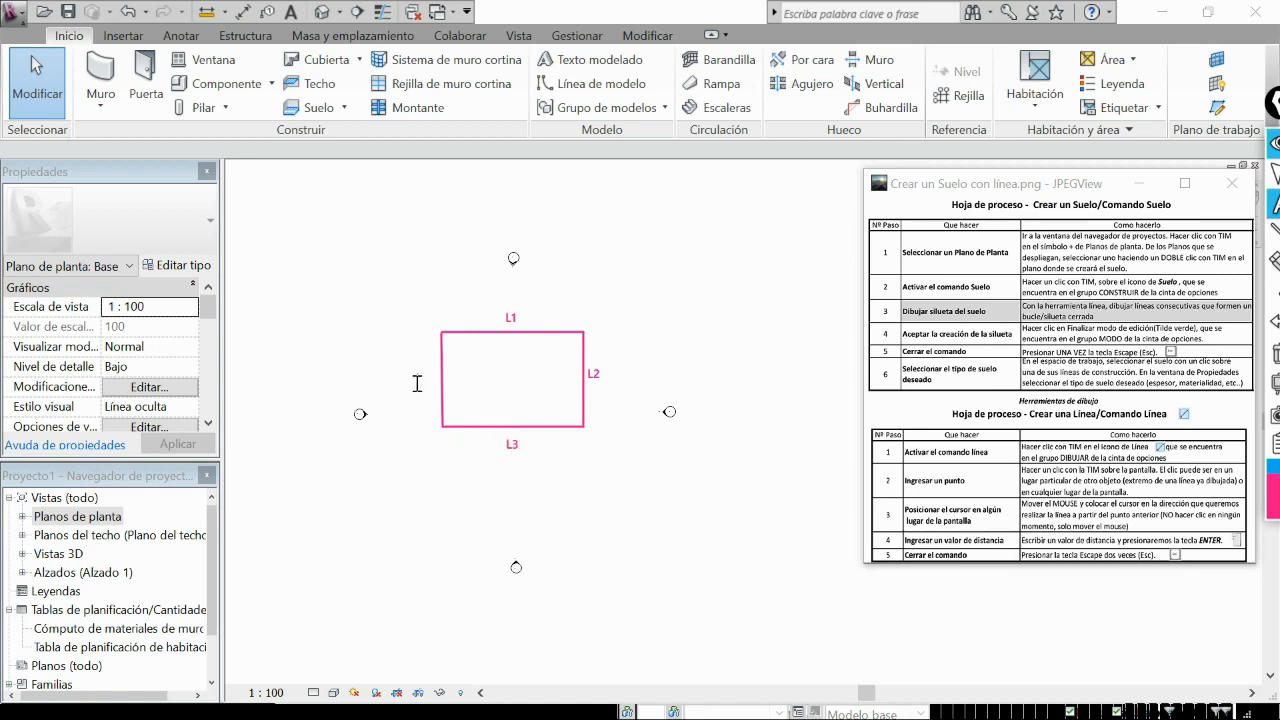
pyautogui.click(418, 384)
pyautogui.write('L')
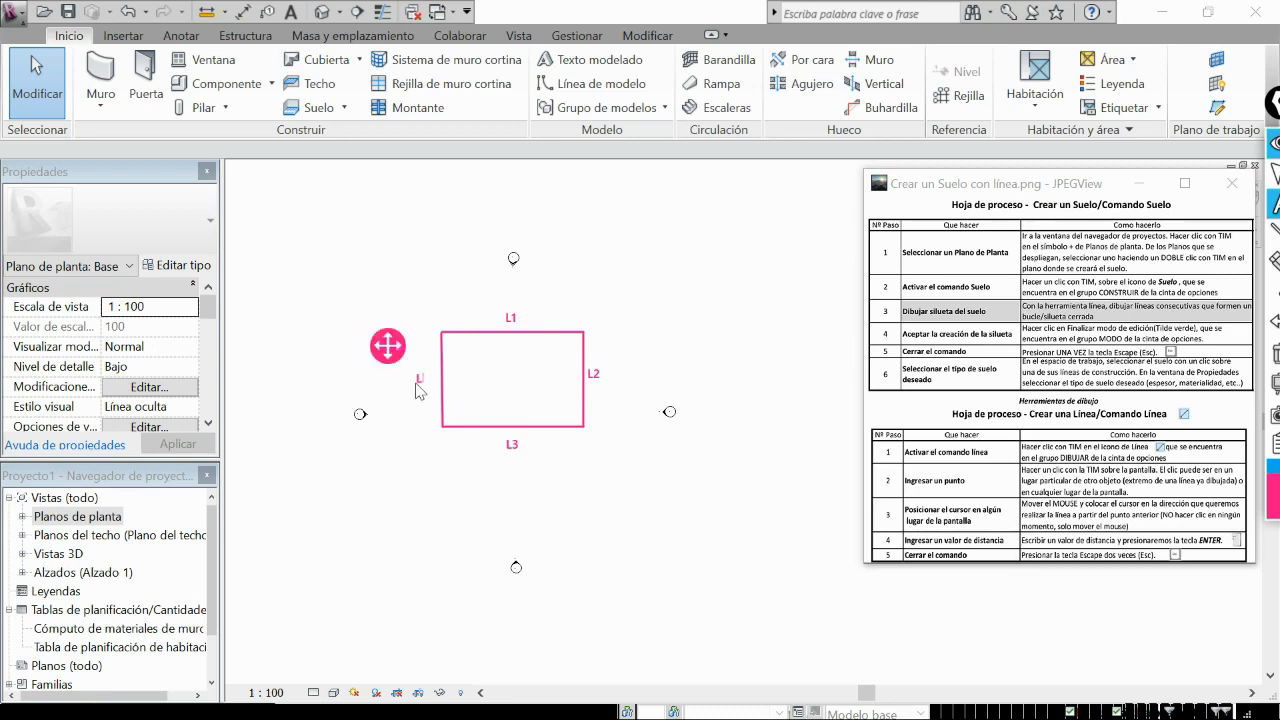
pyautogui.write('4')
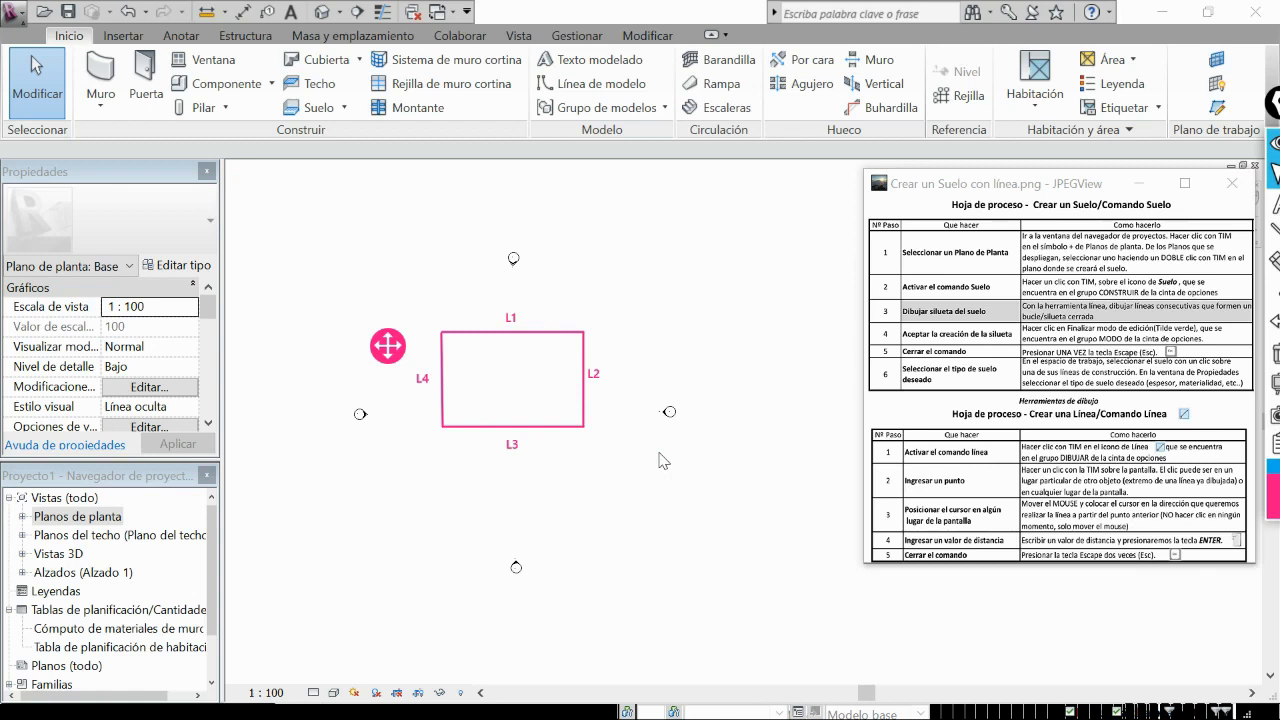
pyautogui.click(726, 486)
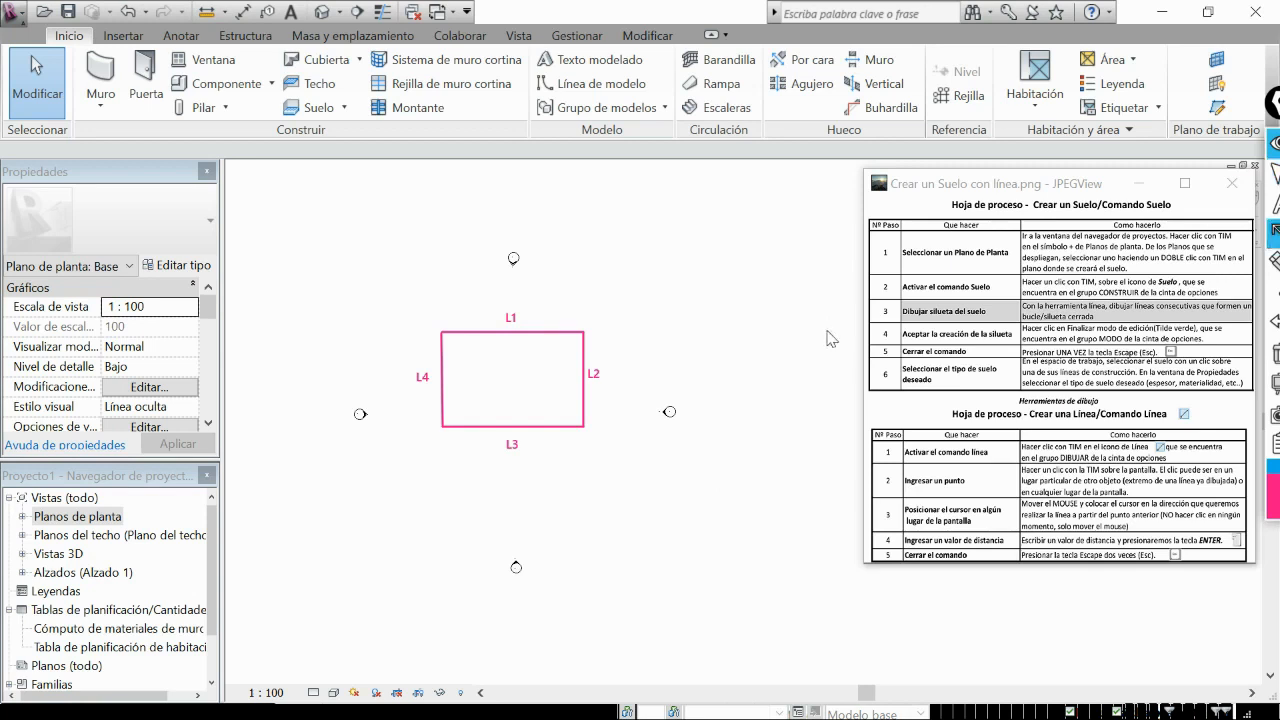
# Annotate the process sheet with arrows linking the floor and line steps, write a 4 beside the line steps, and clear all marks.
pyautogui.moveTo(843, 252); pyautogui.dragTo(848, 316)
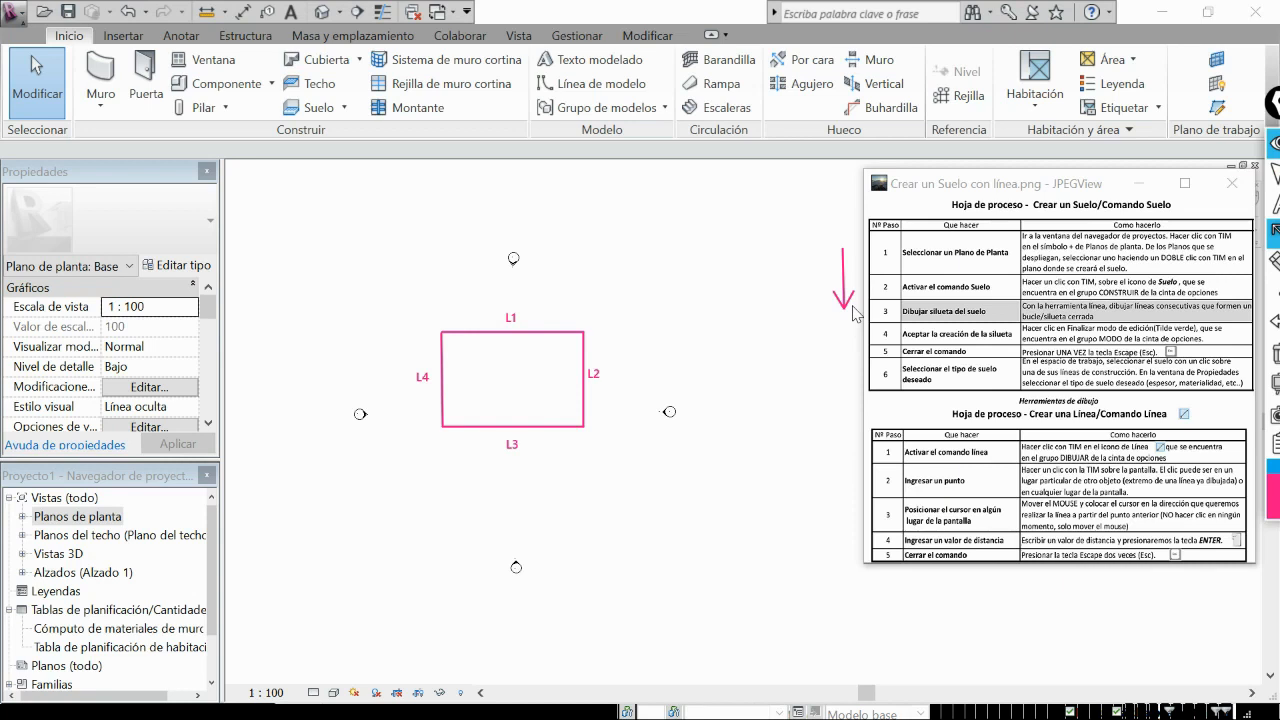
pyautogui.hotkey('ctrl', 'shift', '2')
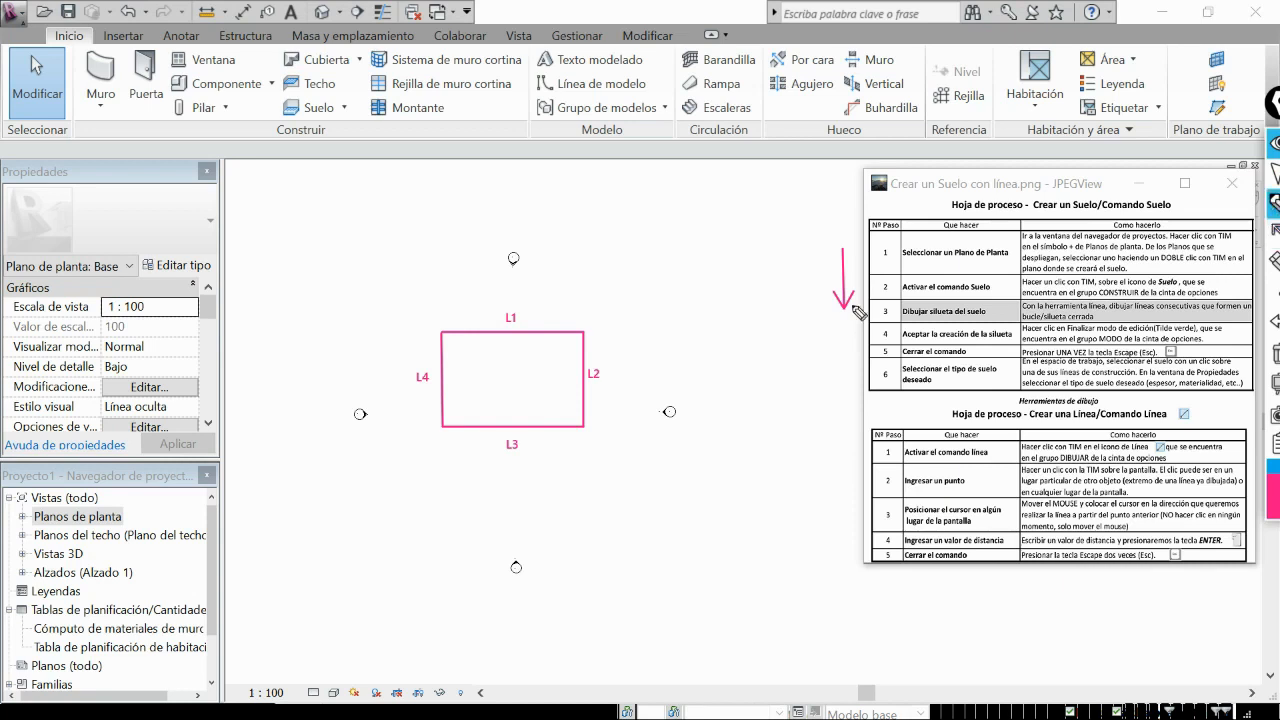
pyautogui.moveTo(848, 316)
pyautogui.mouseDown()
pyautogui.moveTo(800, 362)
pyautogui.moveTo(820, 420)
pyautogui.moveTo(860, 431)
pyautogui.mouseUp()
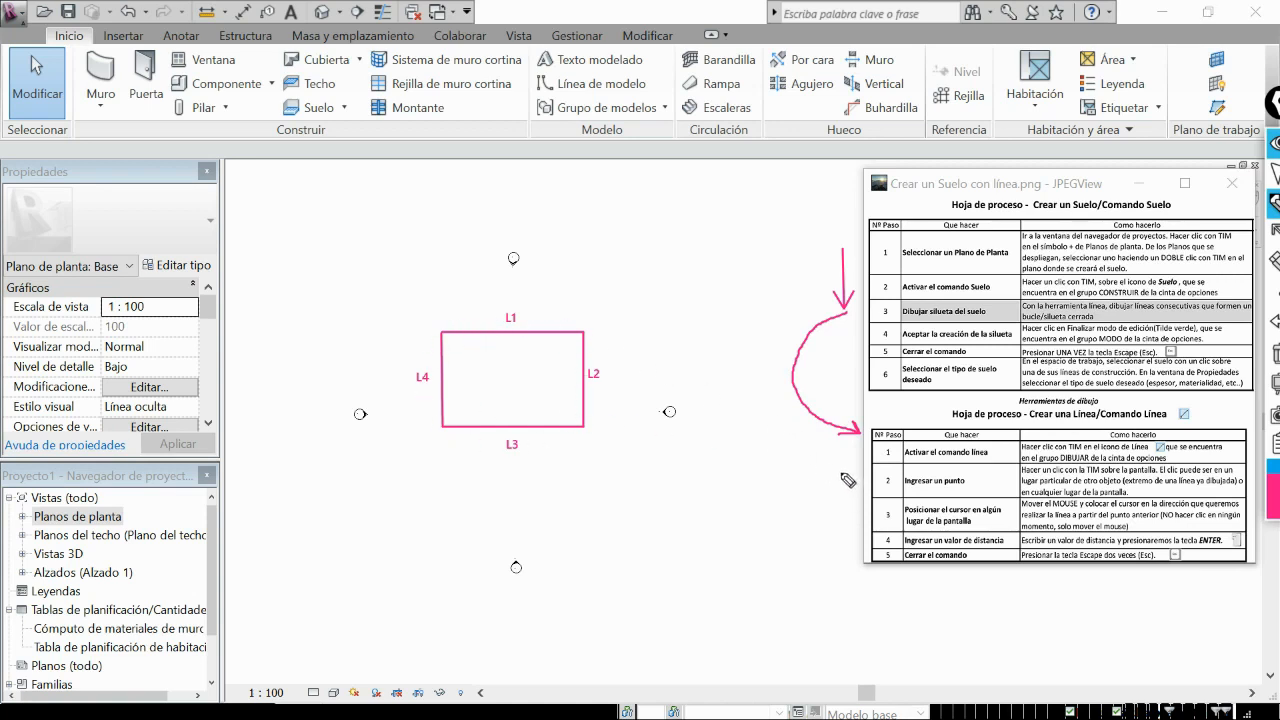
pyautogui.hotkey('ctrl', 'shift', '2')
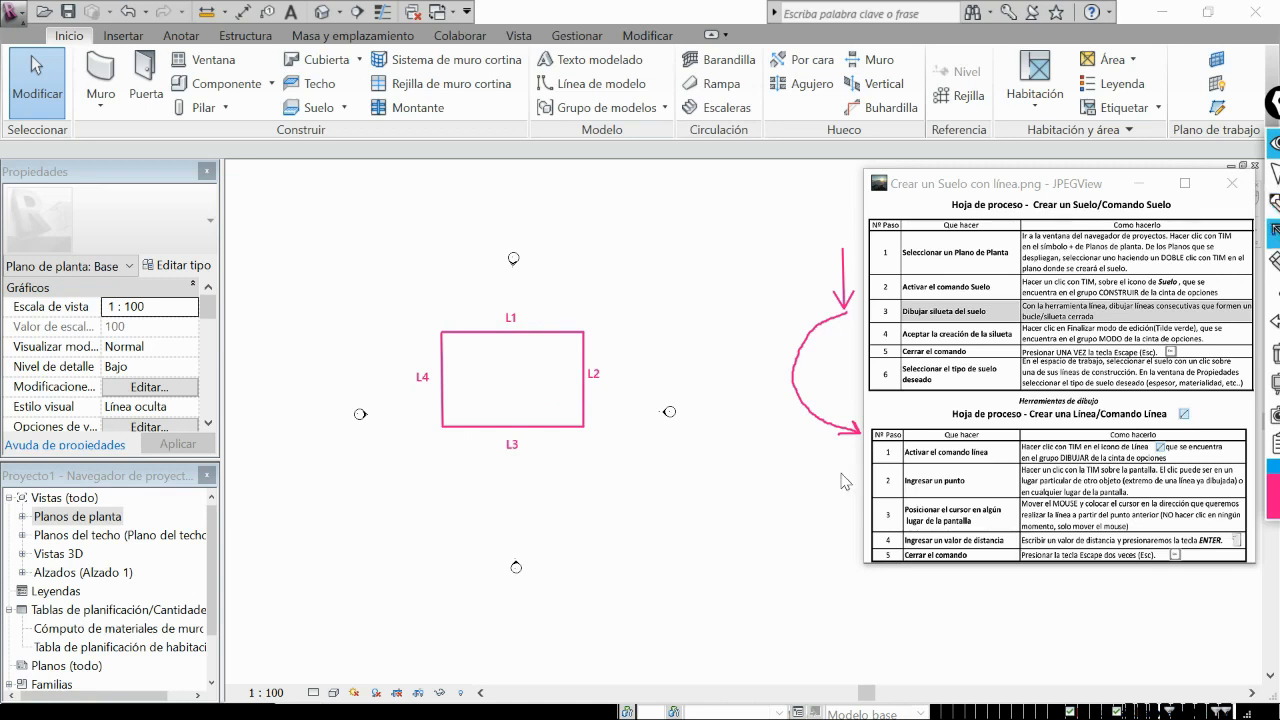
pyautogui.moveTo(850, 443); pyautogui.dragTo(851, 480)
pyautogui.hotkey('ctrl', 'shift', '3')
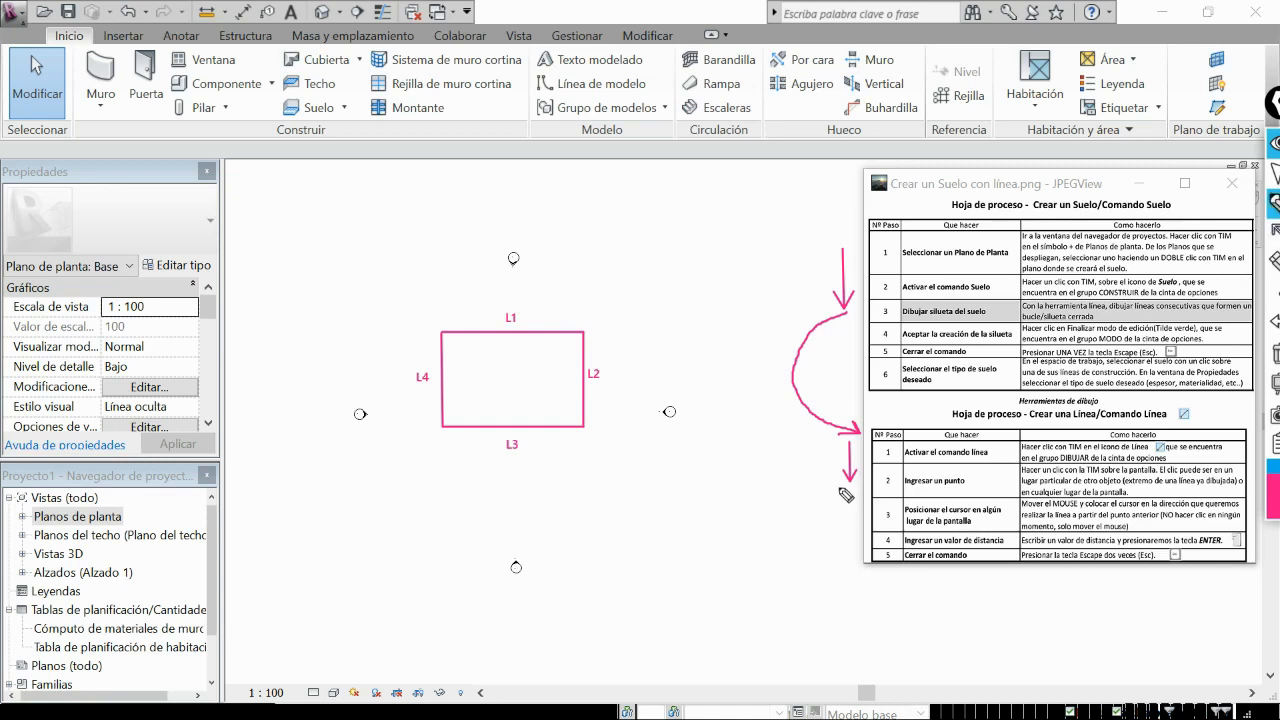
pyautogui.moveTo(838, 490); pyautogui.dragTo(843, 512)
pyautogui.moveTo(850, 564)
pyautogui.mouseDown()
pyautogui.moveTo(806, 570)
pyautogui.moveTo(772, 528)
pyautogui.moveTo(757, 463)
pyautogui.moveTo(755, 420)
pyautogui.moveTo(775, 383)
pyautogui.moveTo(843, 326)
pyautogui.moveTo(837, 343)
pyautogui.mouseUp()
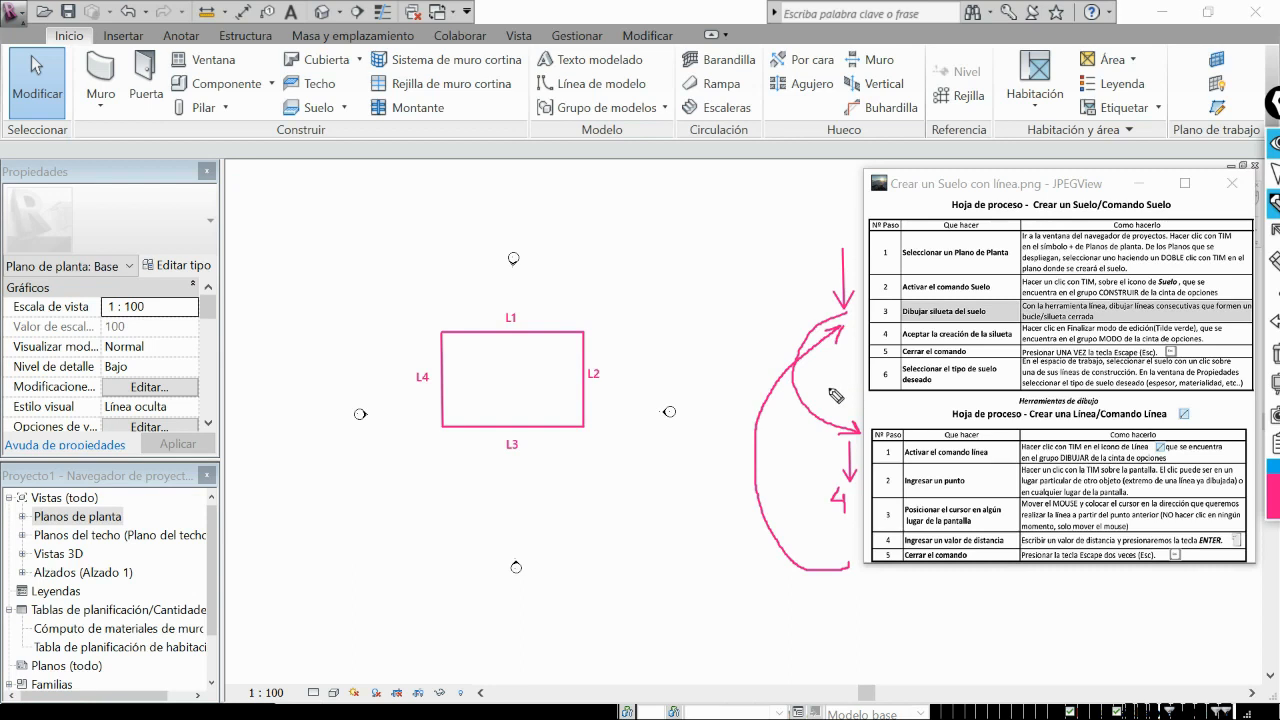
pyautogui.hotkey('ctrl', 'shift', '2')
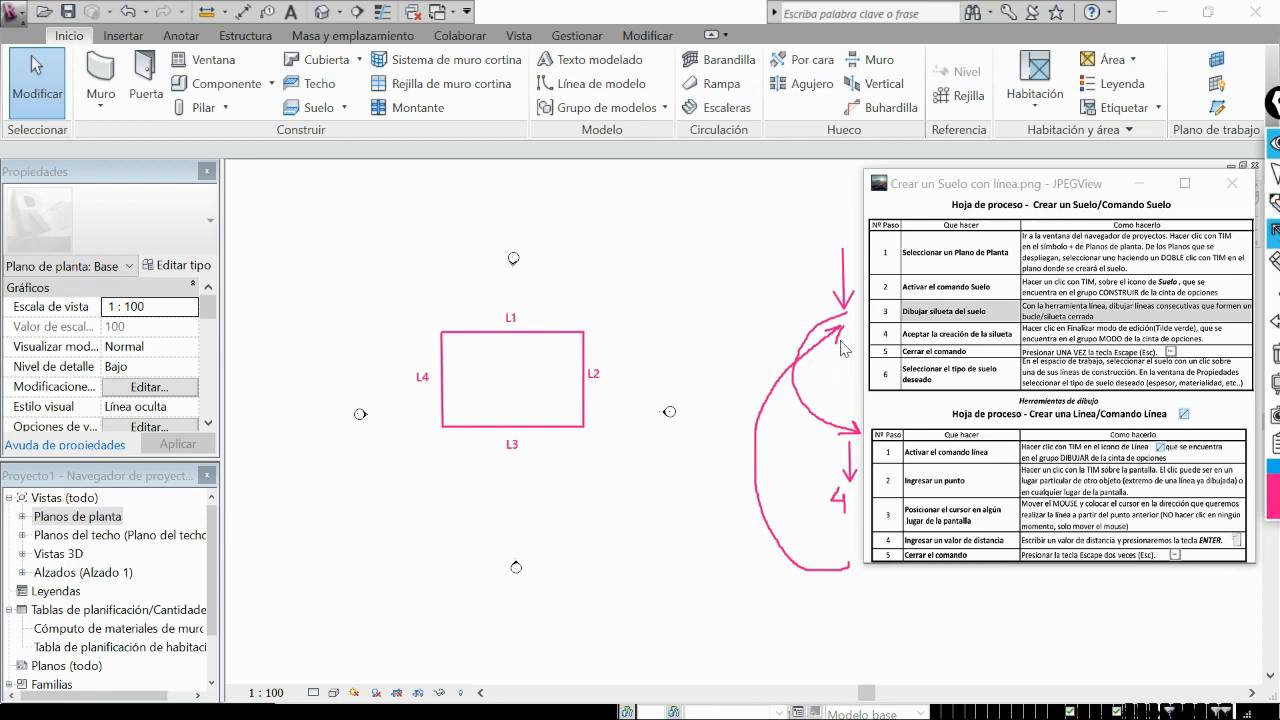
pyautogui.moveTo(853, 329); pyautogui.dragTo(854, 380)
pyautogui.hotkey('ctrl', 'shift', '7')
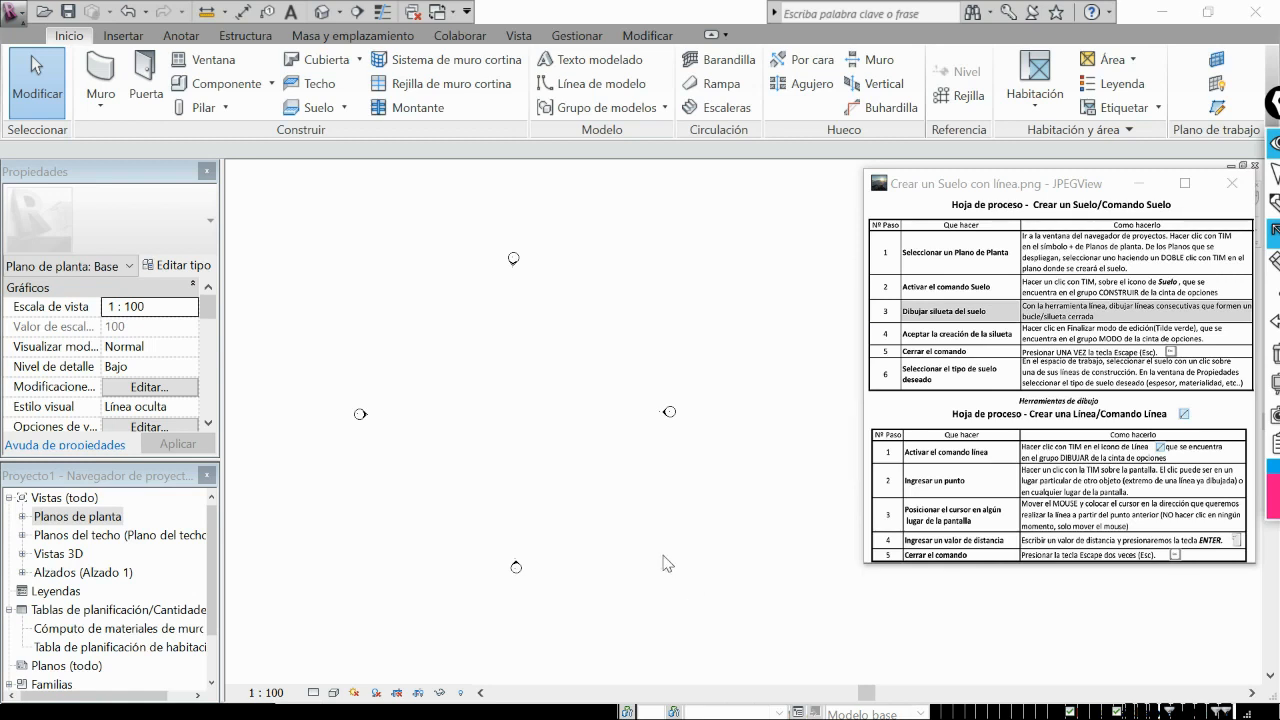
# Point a temporary annotation arrow at the Planos de planta group and open its Base floor plan.
pyautogui.moveTo(657, 550)
pyautogui.mouseDown()
pyautogui.moveTo(333, 532)
pyautogui.moveTo(180, 480)
pyautogui.moveTo(150, 522)
pyautogui.moveTo(117, 530)
pyautogui.moveTo(29, 516)
pyautogui.mouseUp()
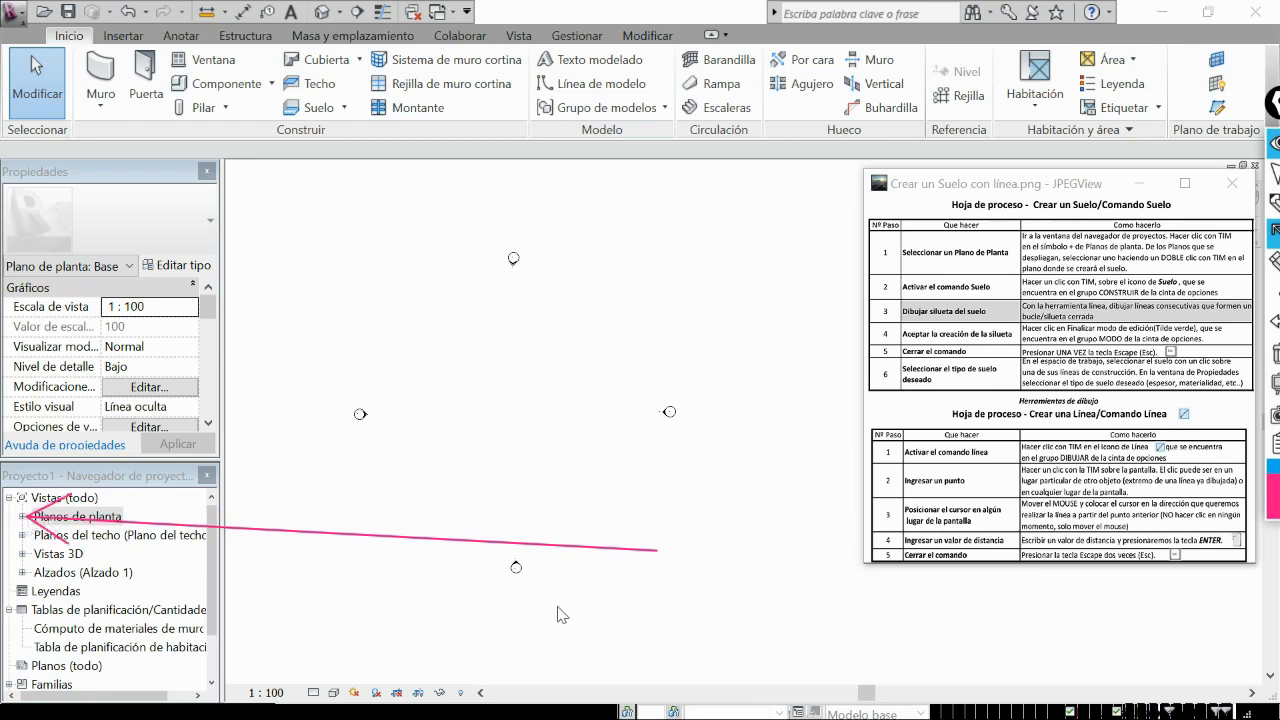
pyautogui.hotkey('ctrl', 'shift', '1')
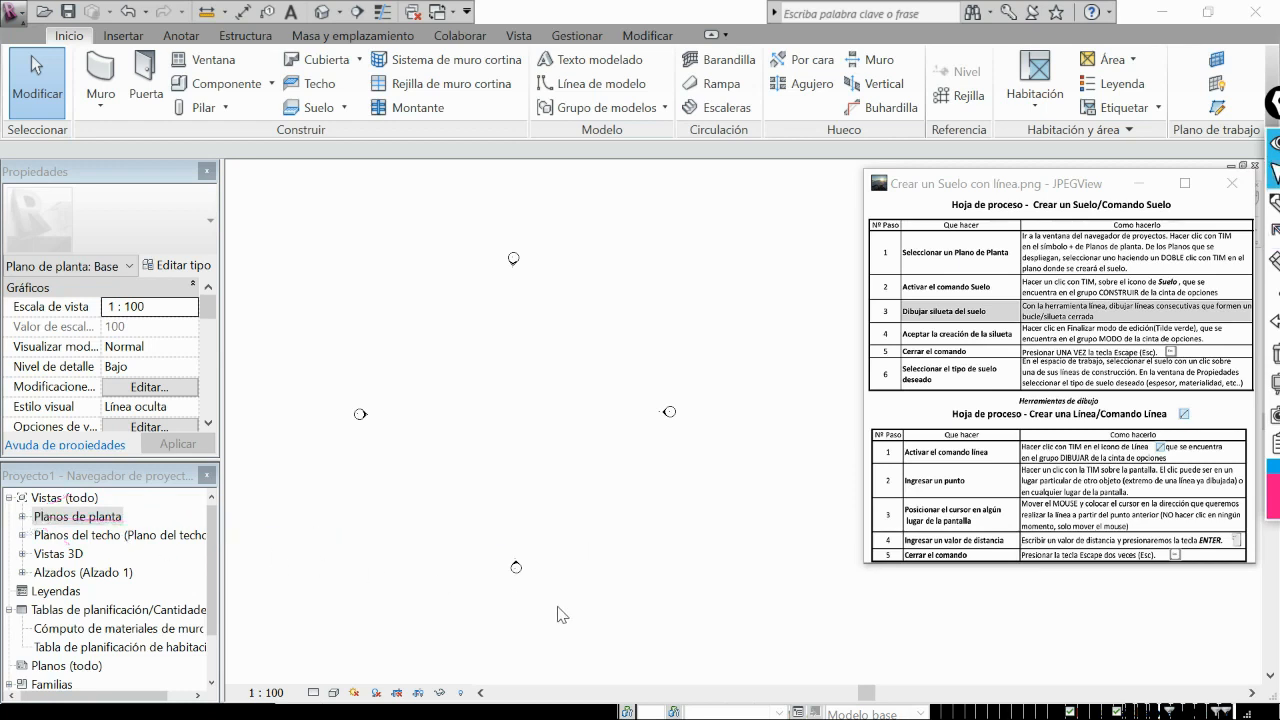
pyautogui.click(23, 517)
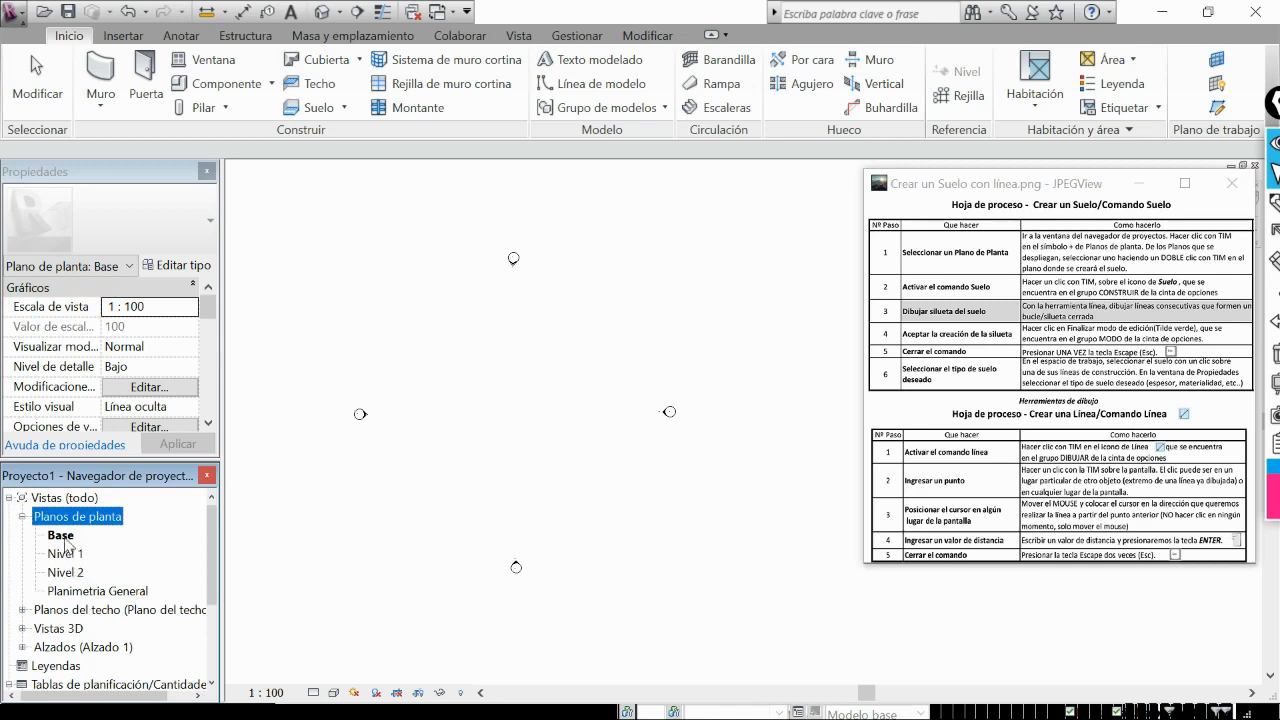
pyautogui.click(64, 541)
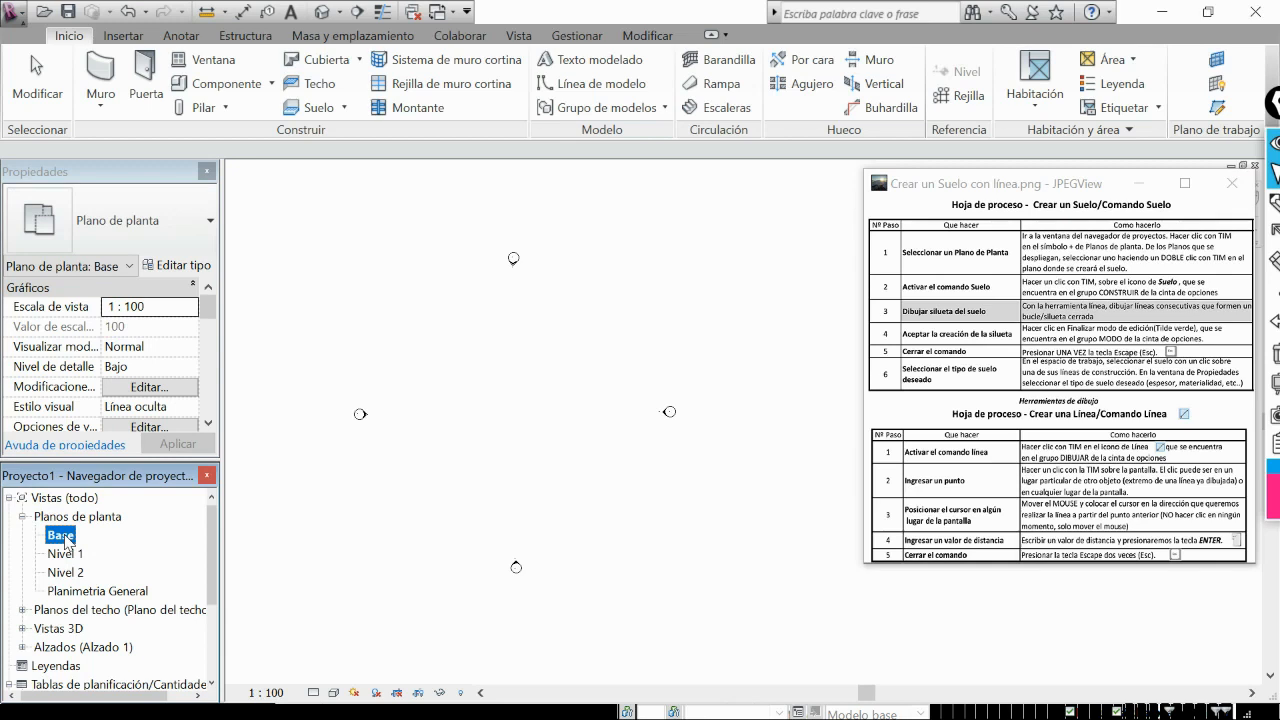
pyautogui.doubleClick(65, 540)
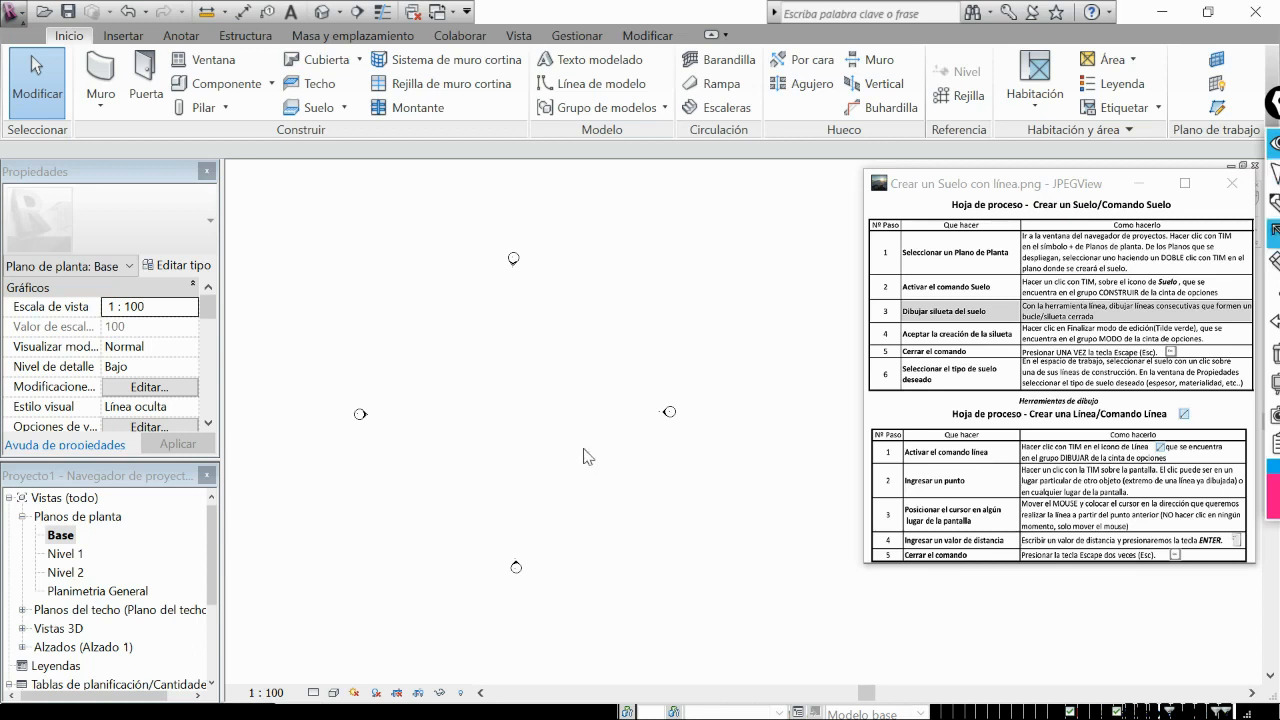
# Point a temporary annotation arrow at the Suelo command and start a new floor boundary sketch.
pyautogui.moveTo(582, 410)
pyautogui.mouseDown()
pyautogui.moveTo(414, 194)
pyautogui.moveTo(318, 133)
pyautogui.moveTo(318, 119)
pyautogui.mouseUp()
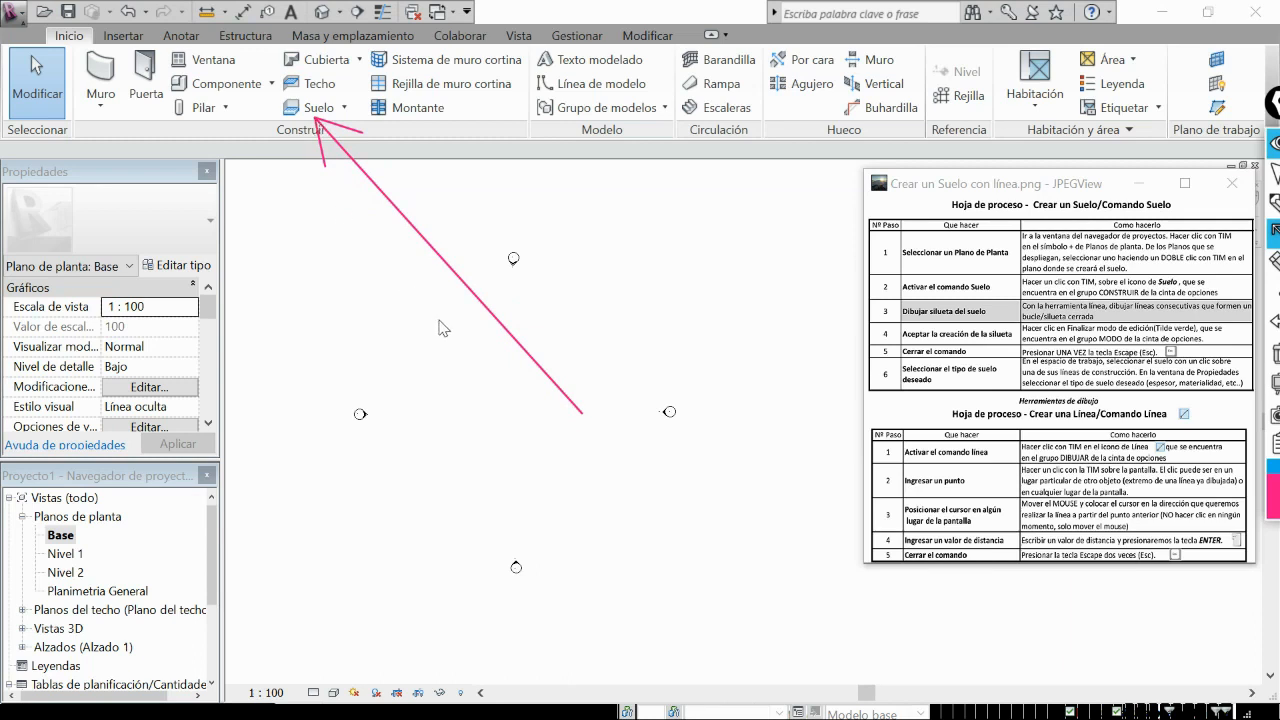
pyautogui.press('Escape')
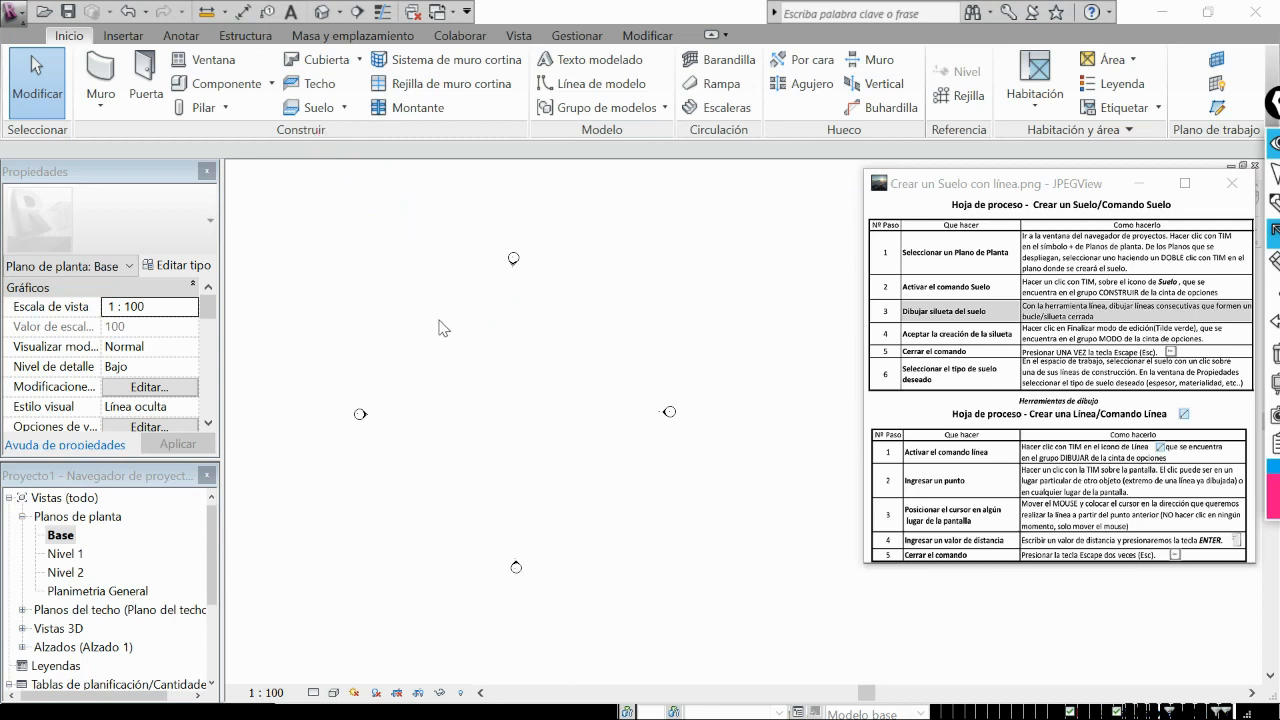
pyautogui.click(322, 111)
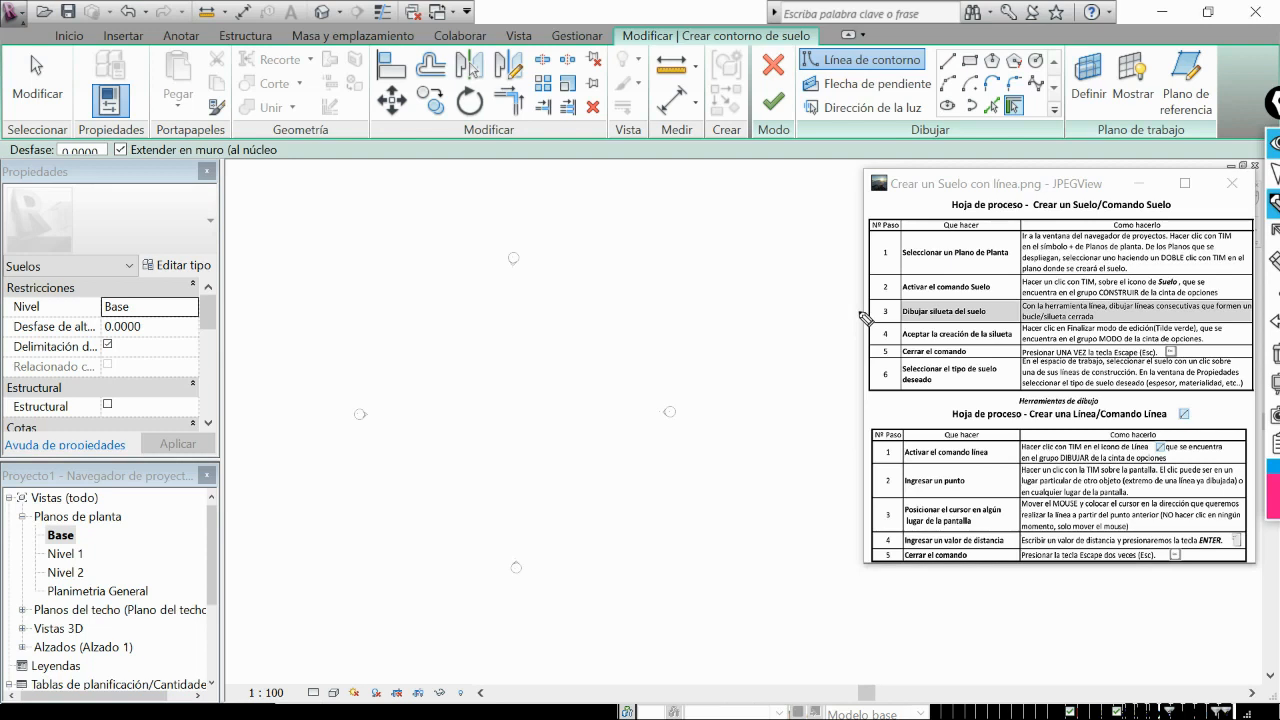
# Annotate an arrow from step 3 of the floor sheet to the line sheet, and another towards the Line drawing tool.
pyautogui.moveTo(862, 316); pyautogui.dragTo(865, 432)
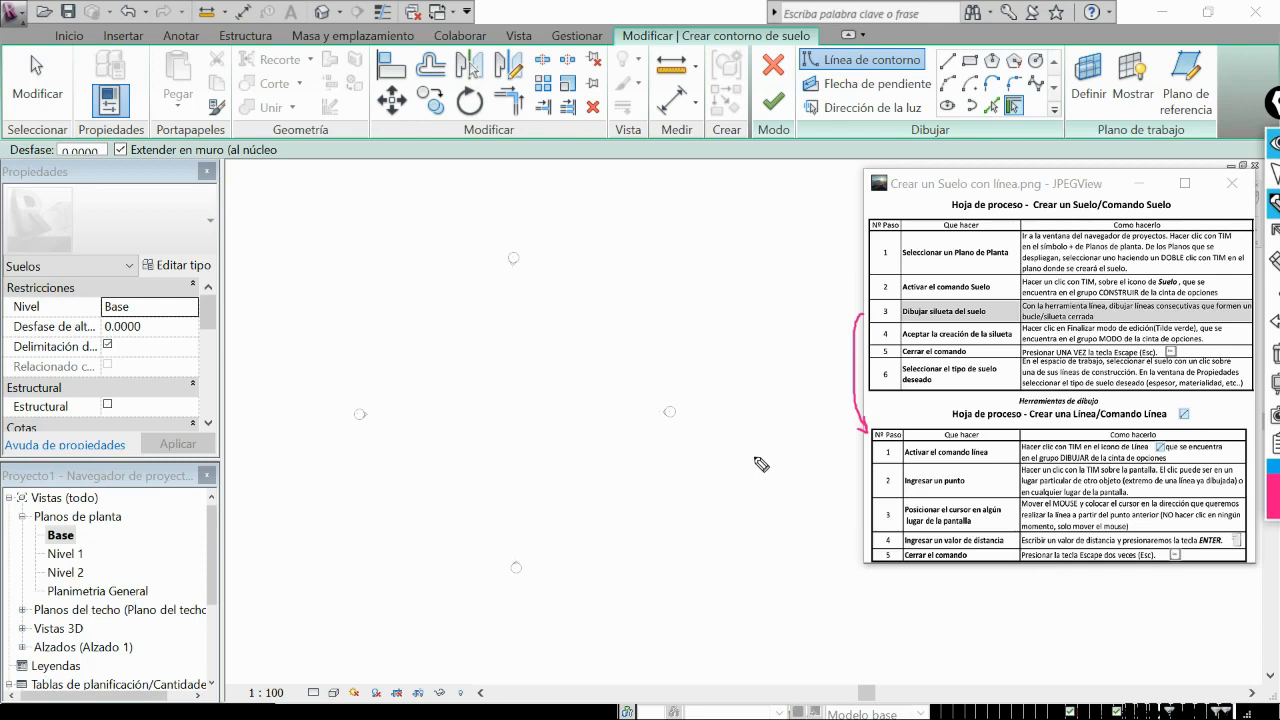
pyautogui.hotkey('ctrl', 'shift', '2')
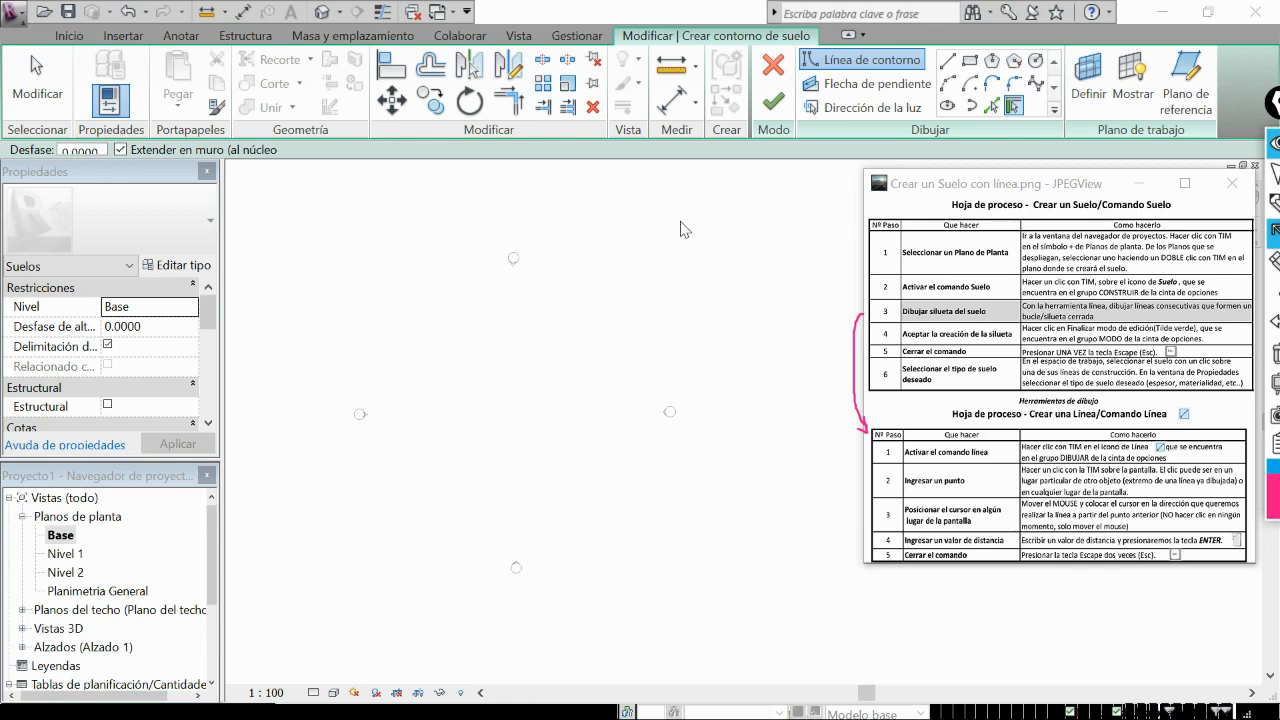
pyautogui.moveTo(771, 272)
pyautogui.mouseDown()
pyautogui.moveTo(809, 206)
pyautogui.moveTo(930, 130)
pyautogui.moveTo(943, 77)
pyautogui.mouseUp()
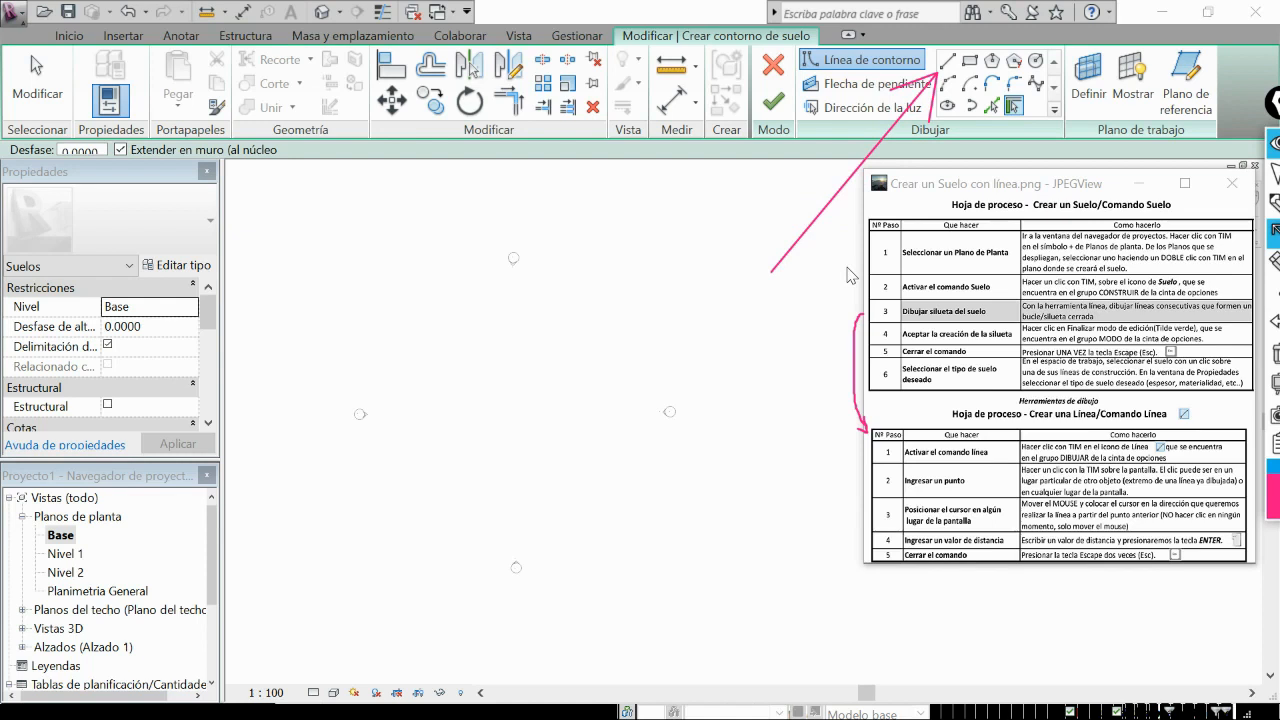
# Draw a vertical floor boundary line 15 long, going upward inside the elevation markers, and leave the Line command.
pyautogui.click(948, 63)
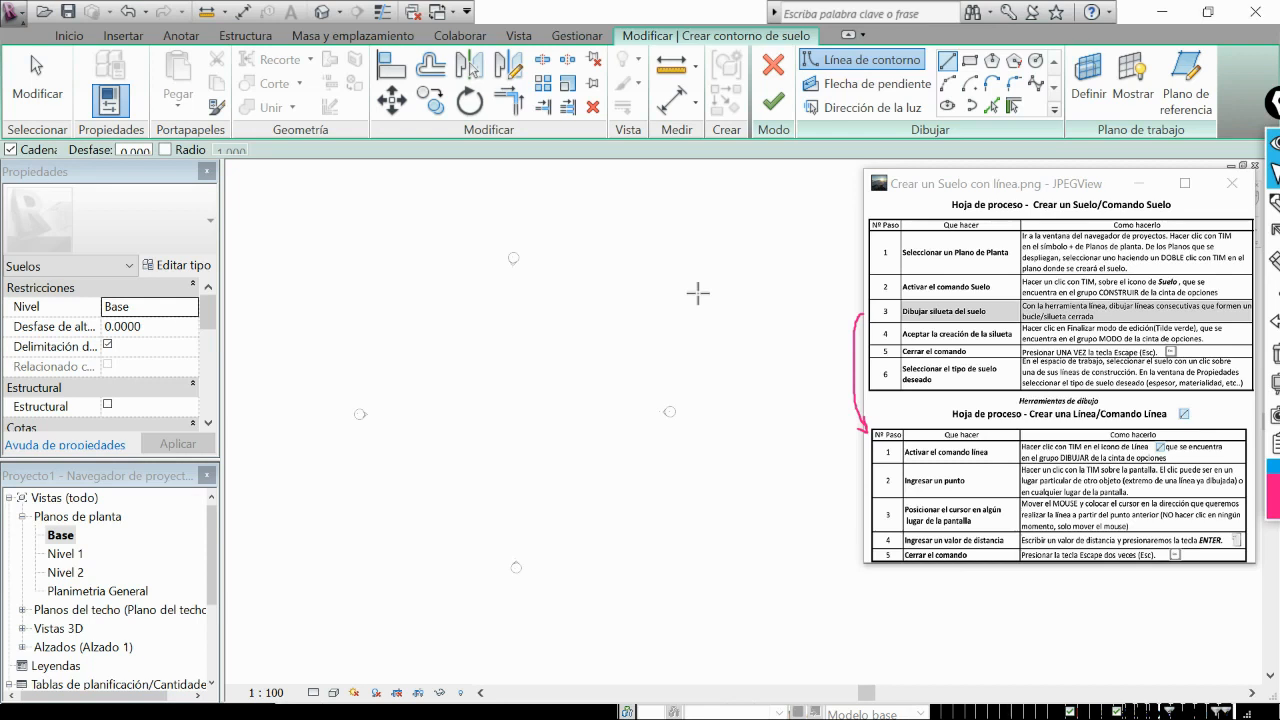
pyautogui.click(566, 473)
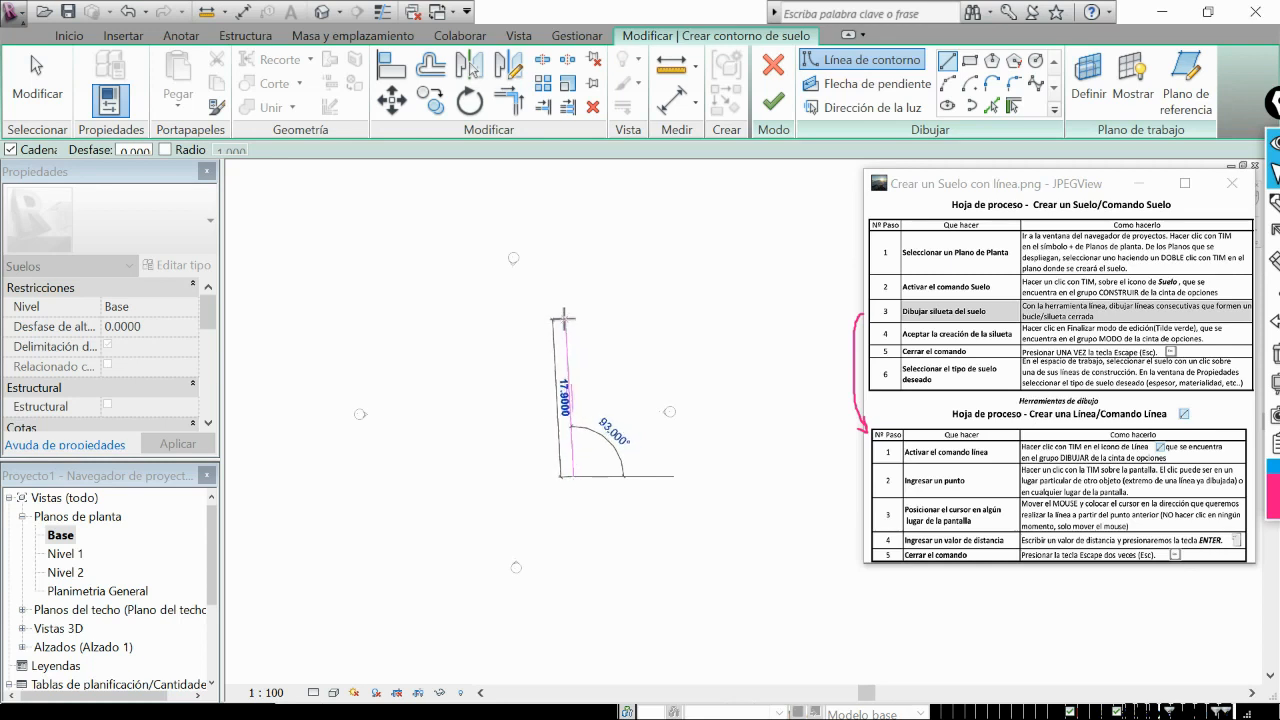
pyautogui.write('1')
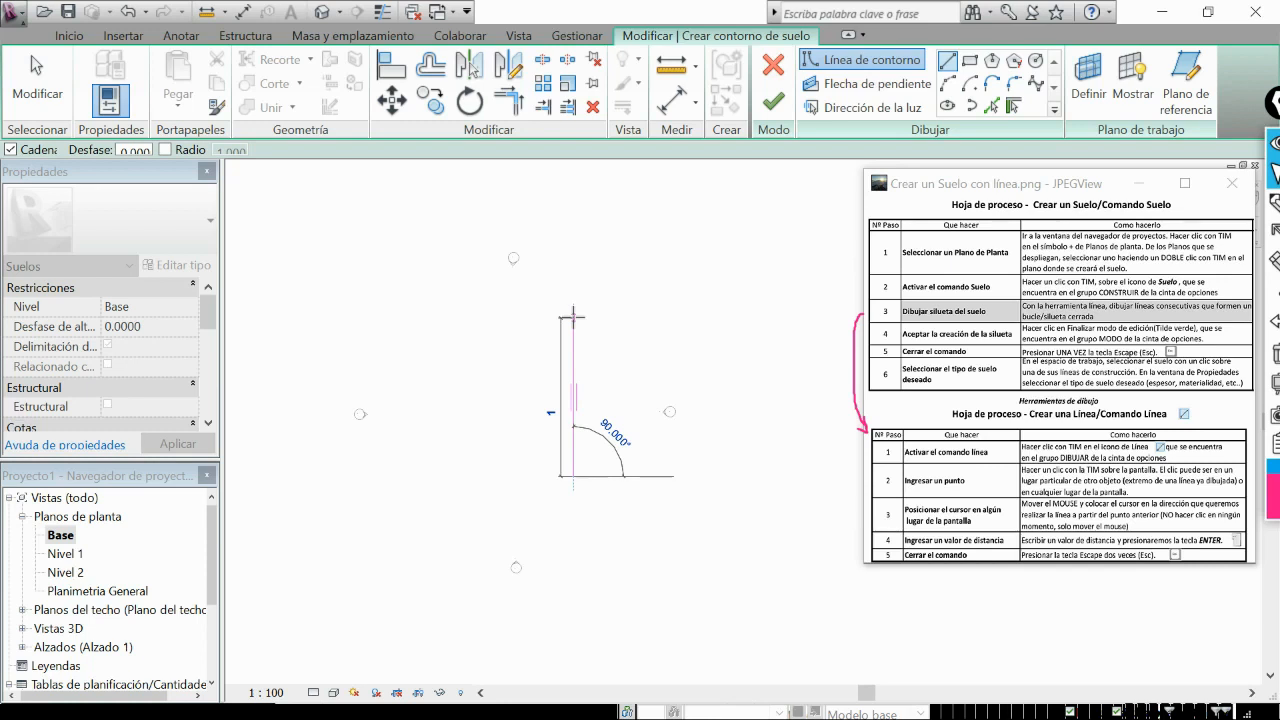
pyautogui.write('15')
pyautogui.press('Return')
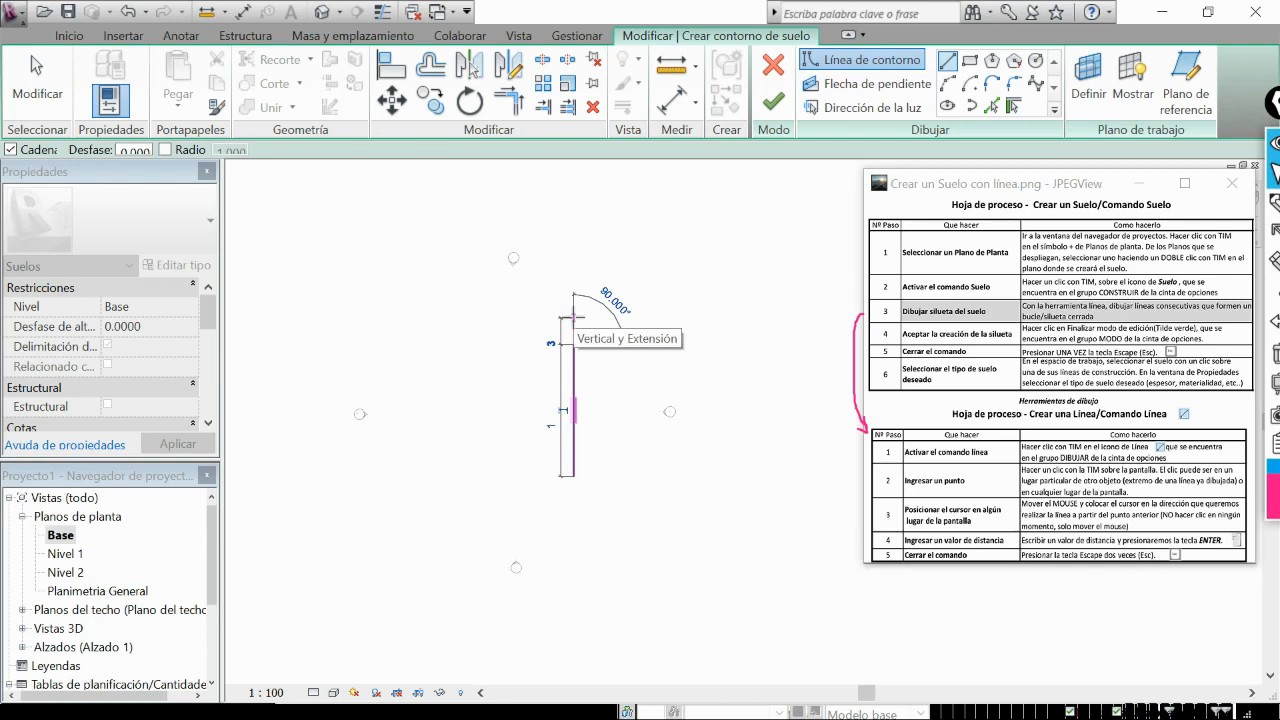
pyautogui.press('Escape')
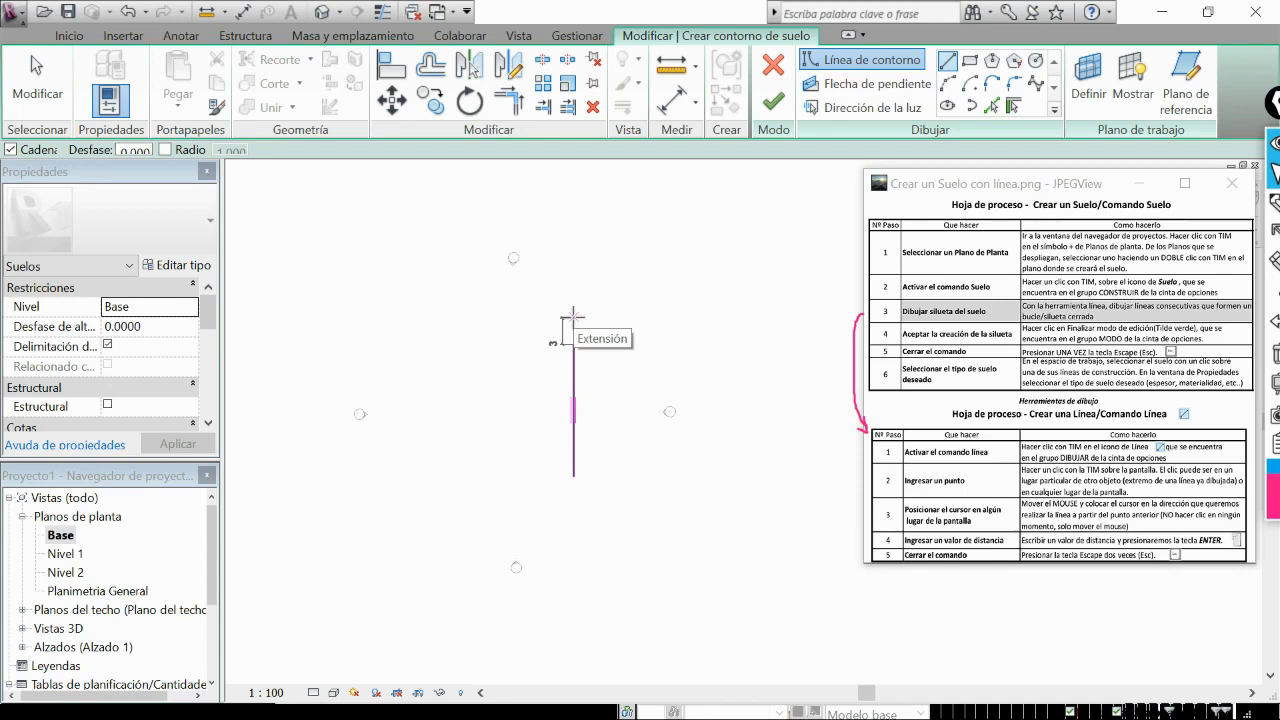
pyautogui.press('Escape')
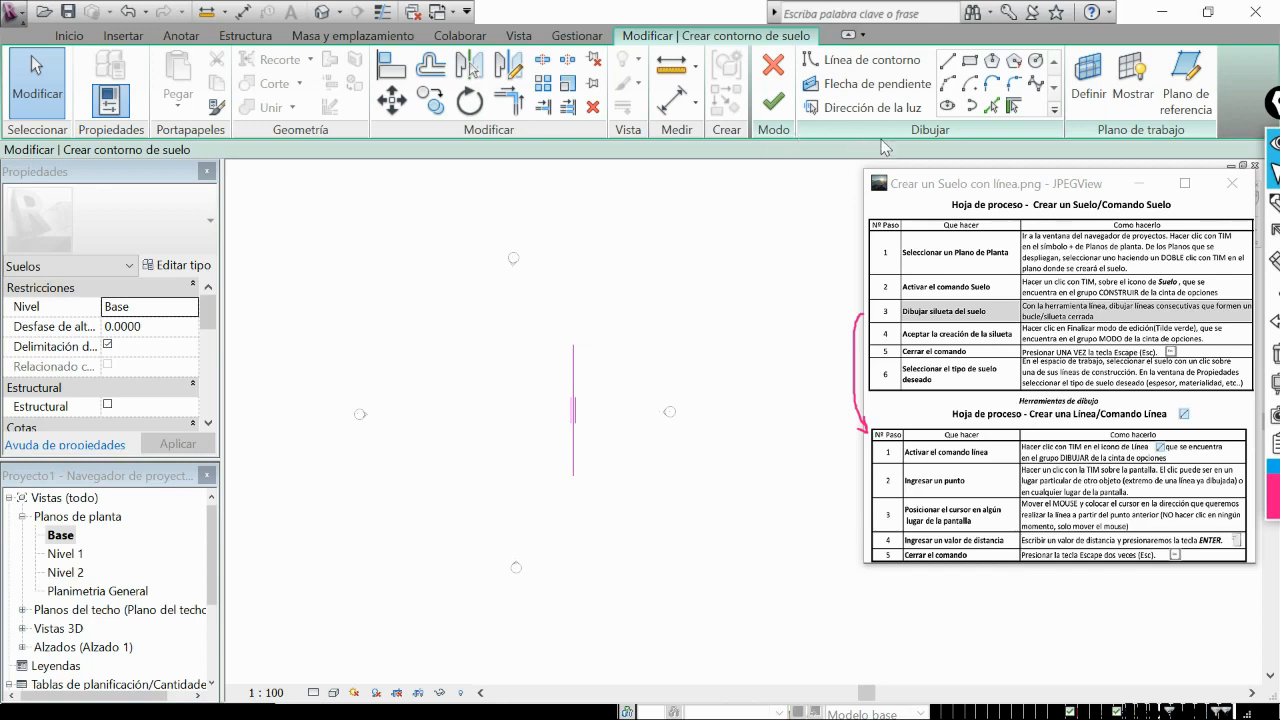
# Draw a horizontal floor boundary line 10 long, going left from the vertical line's upper end, and leave the Line command.
pyautogui.click(947, 62)
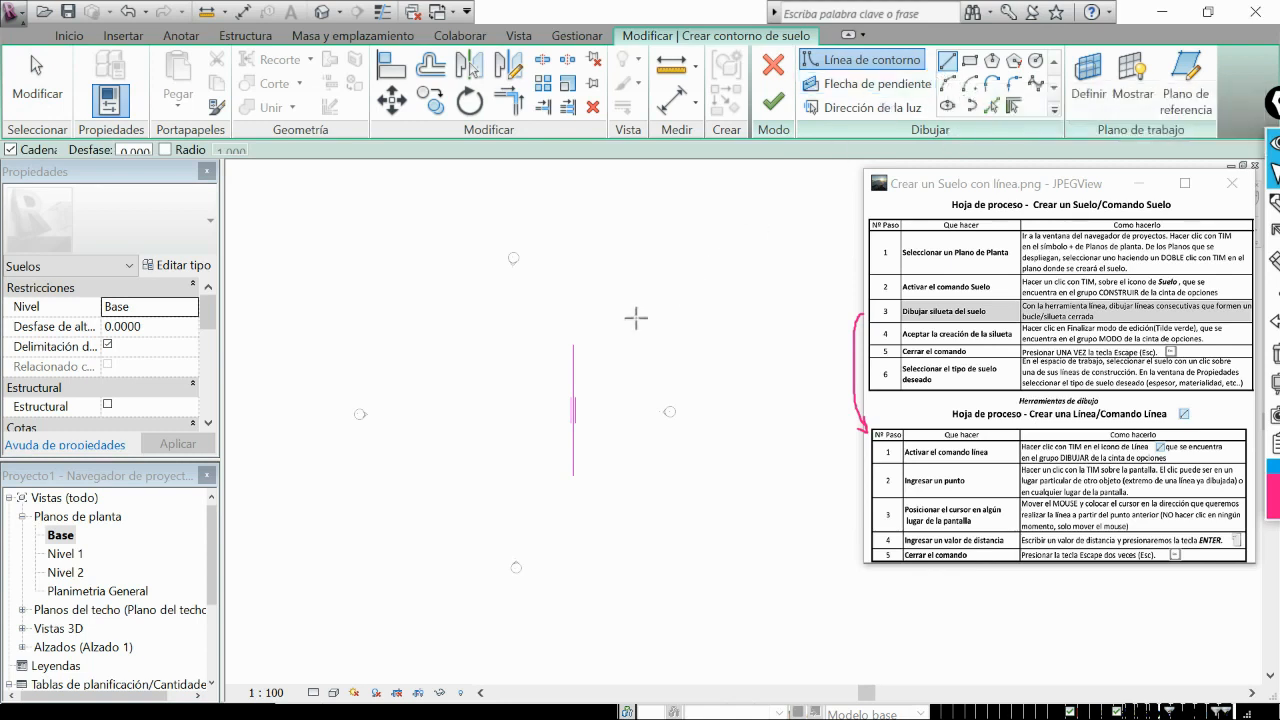
pyautogui.click(573, 343)
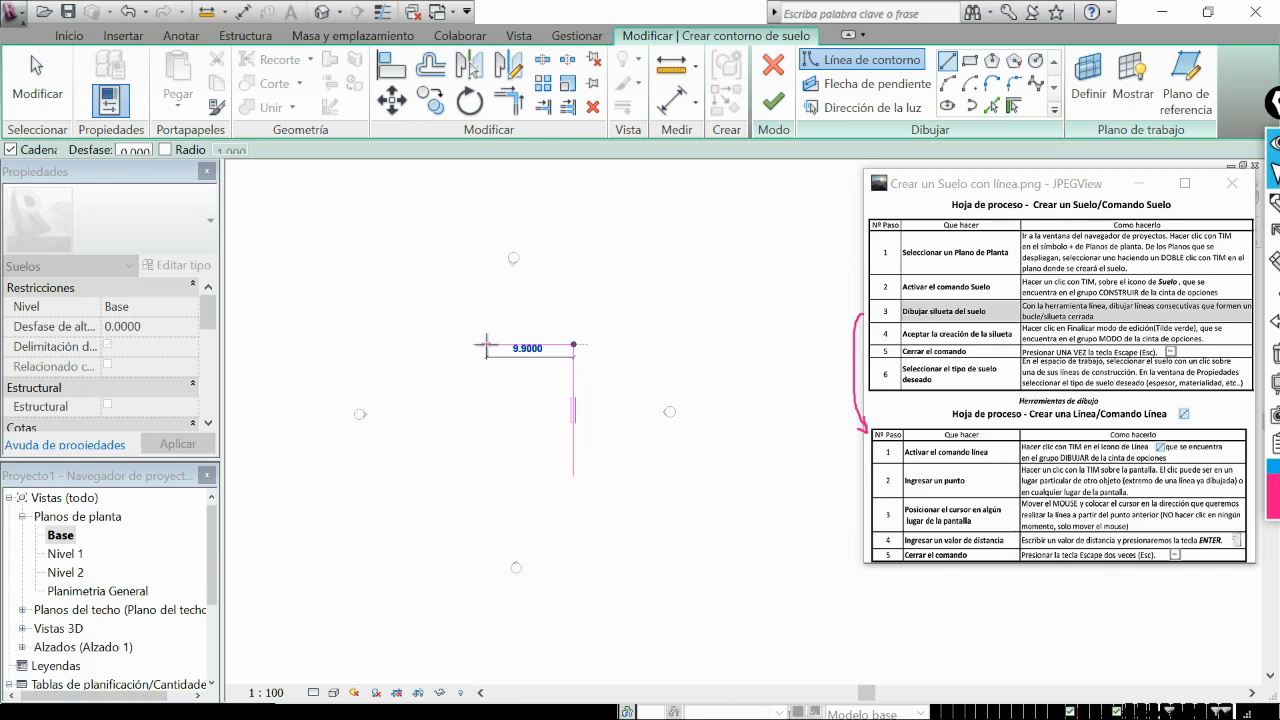
pyautogui.write('10')
pyautogui.press('Return')
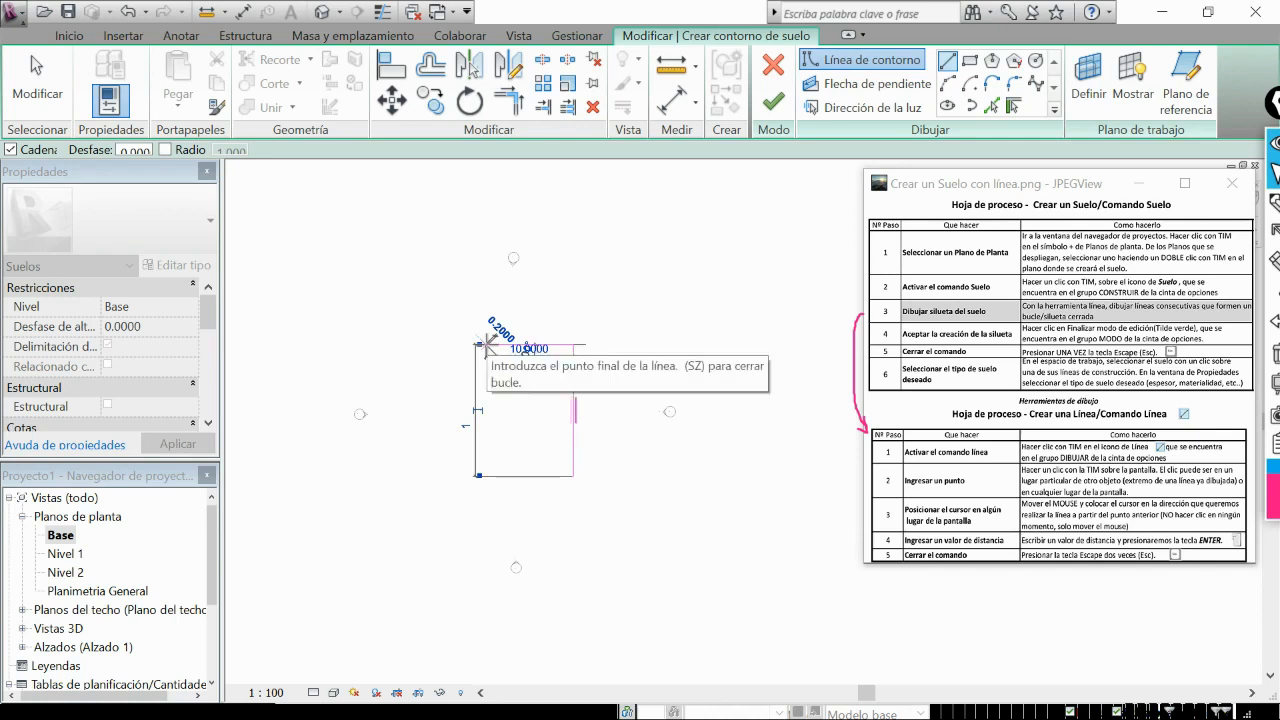
pyautogui.press('Escape')
pyautogui.press('Escape')
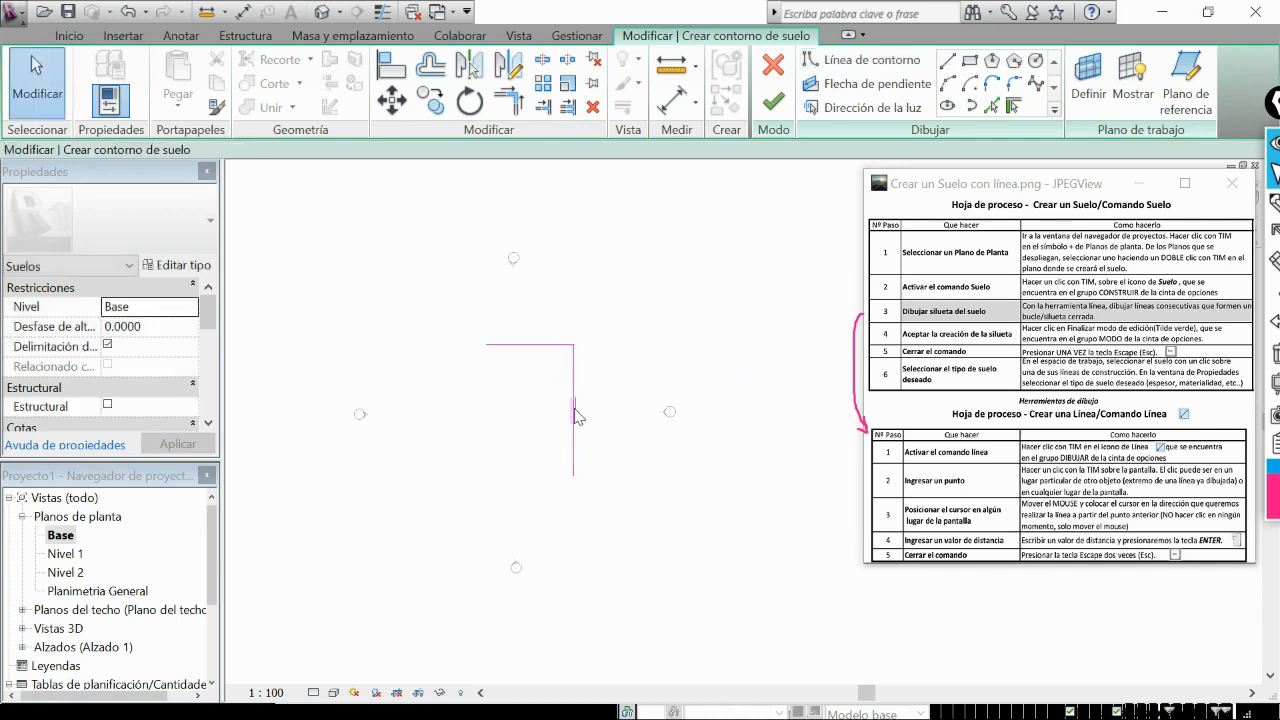
# Draw a vertical boundary line 15 long, going downward from the horizontal line's free end, and leave the Line command.
pyautogui.click(946, 63)
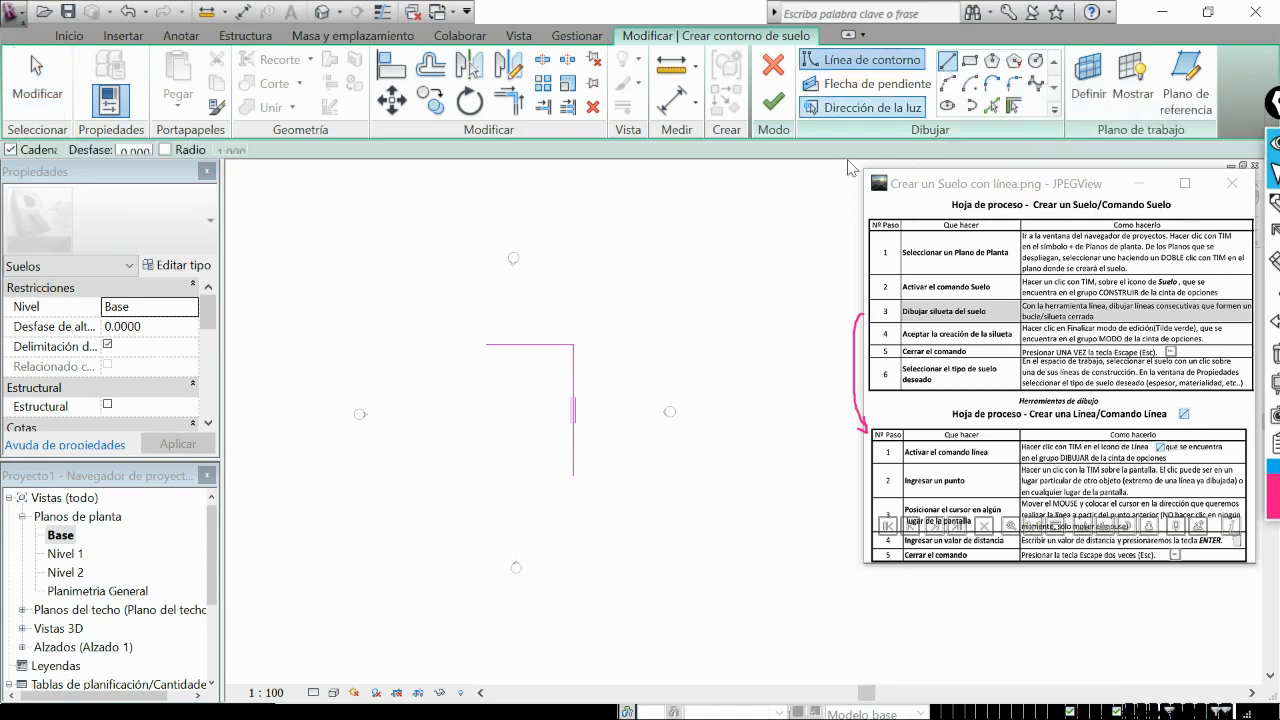
pyautogui.click(487, 344)
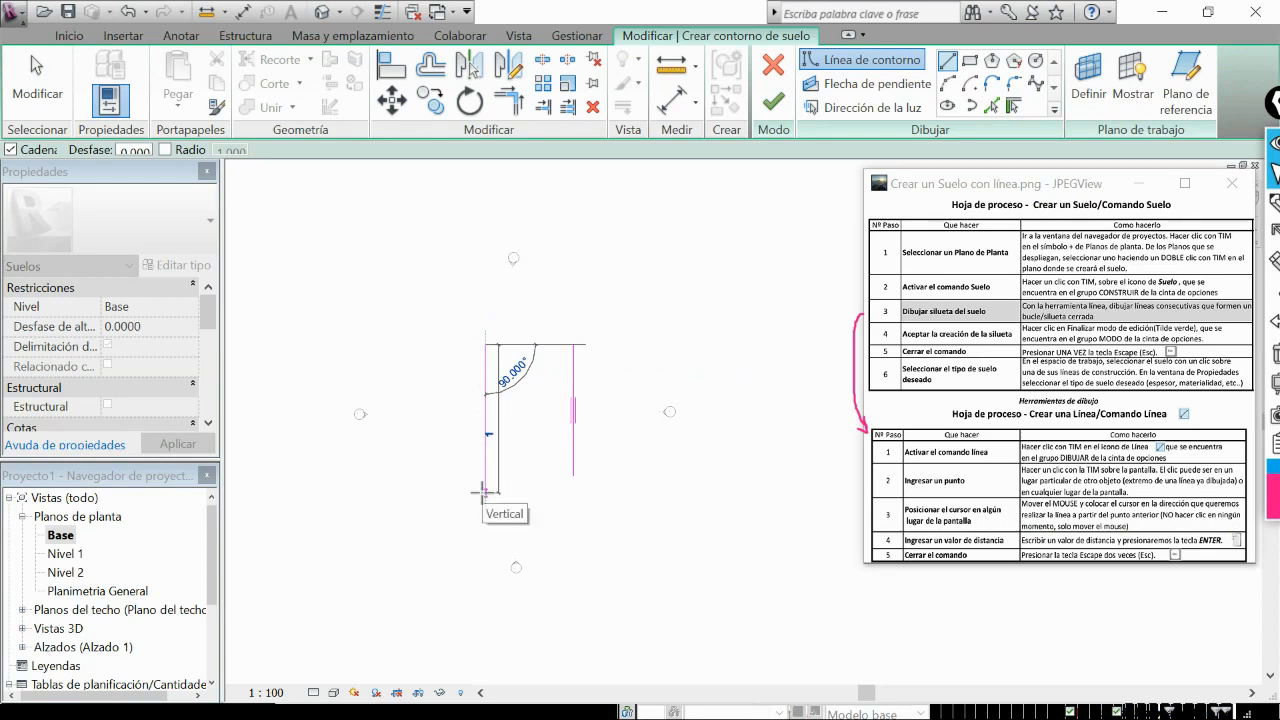
pyautogui.write('15')
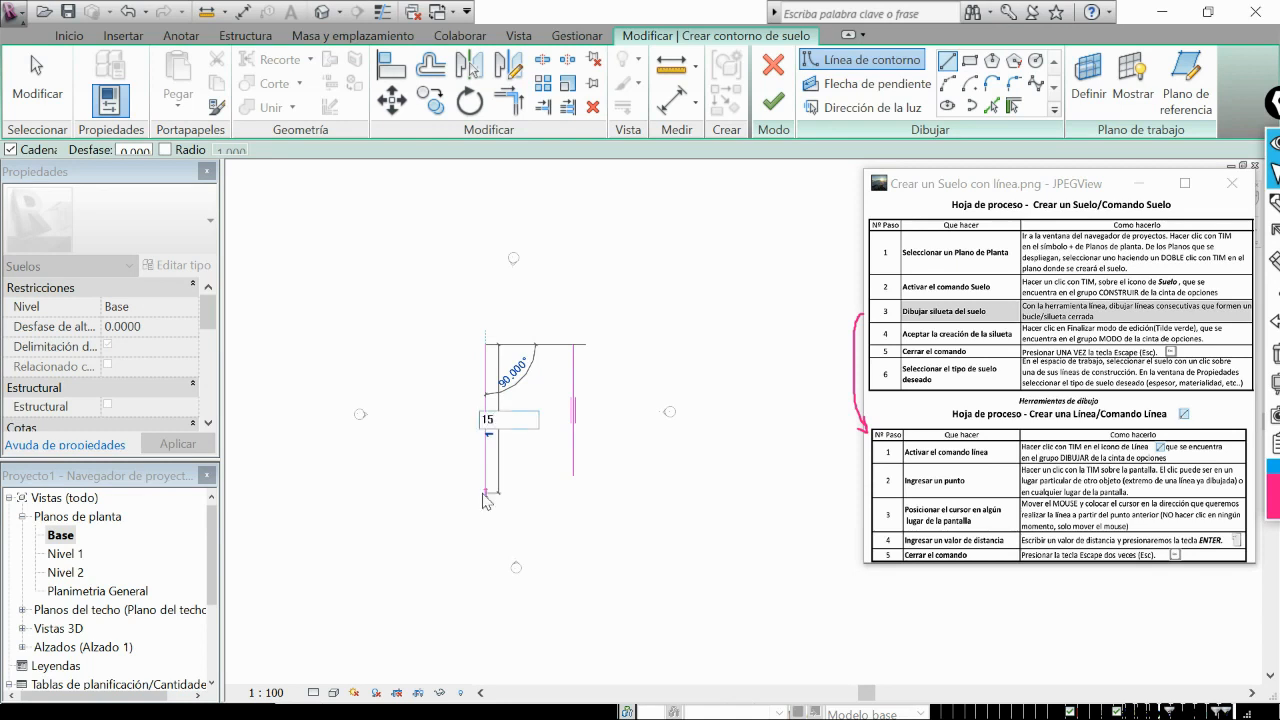
pyautogui.press('Return')
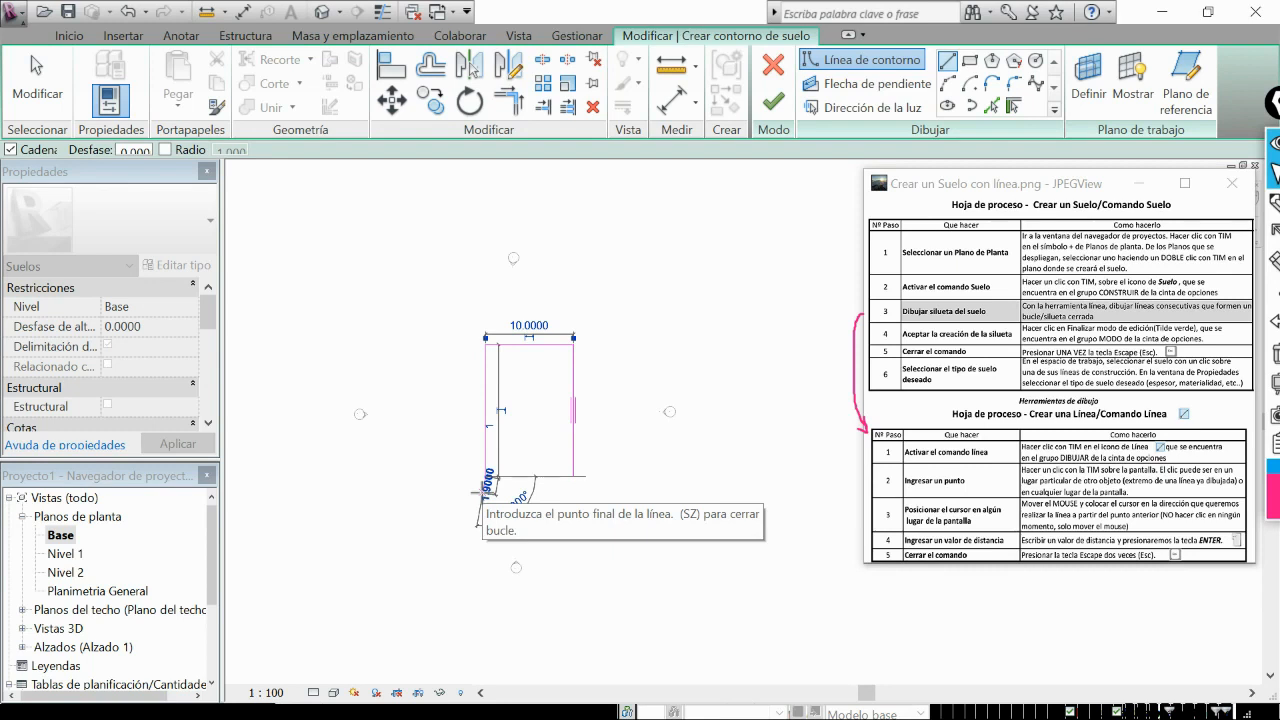
pyautogui.press('Escape')
pyautogui.press('Escape')
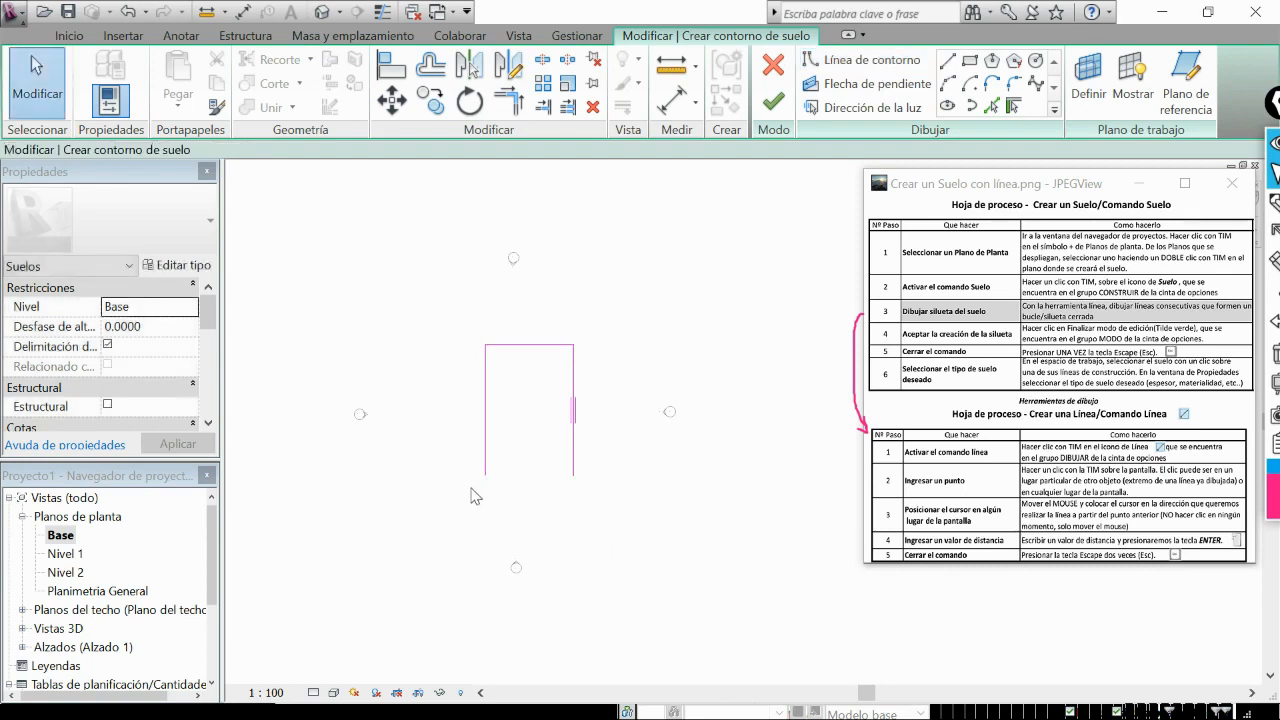
# Close the rectangular floor boundary with a line joining the lower ends of the two vertical lines, and leave the Line command.
pyautogui.click(947, 63)
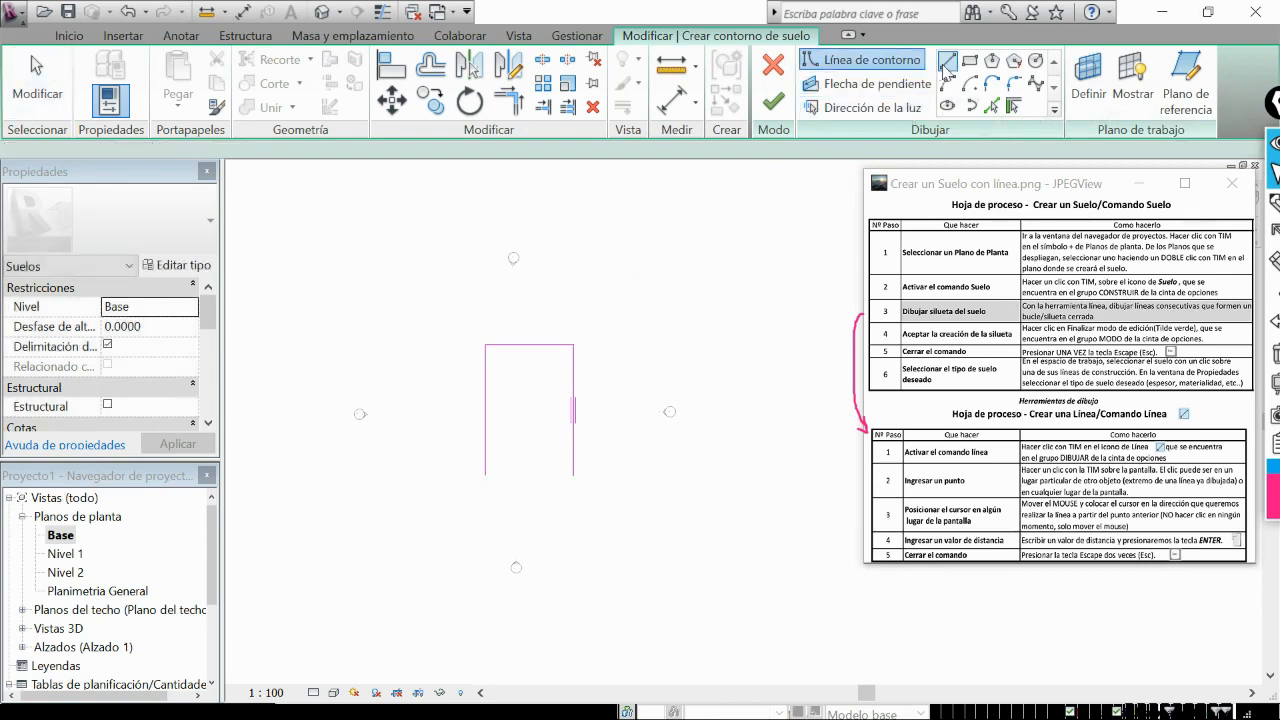
pyautogui.click(485, 476)
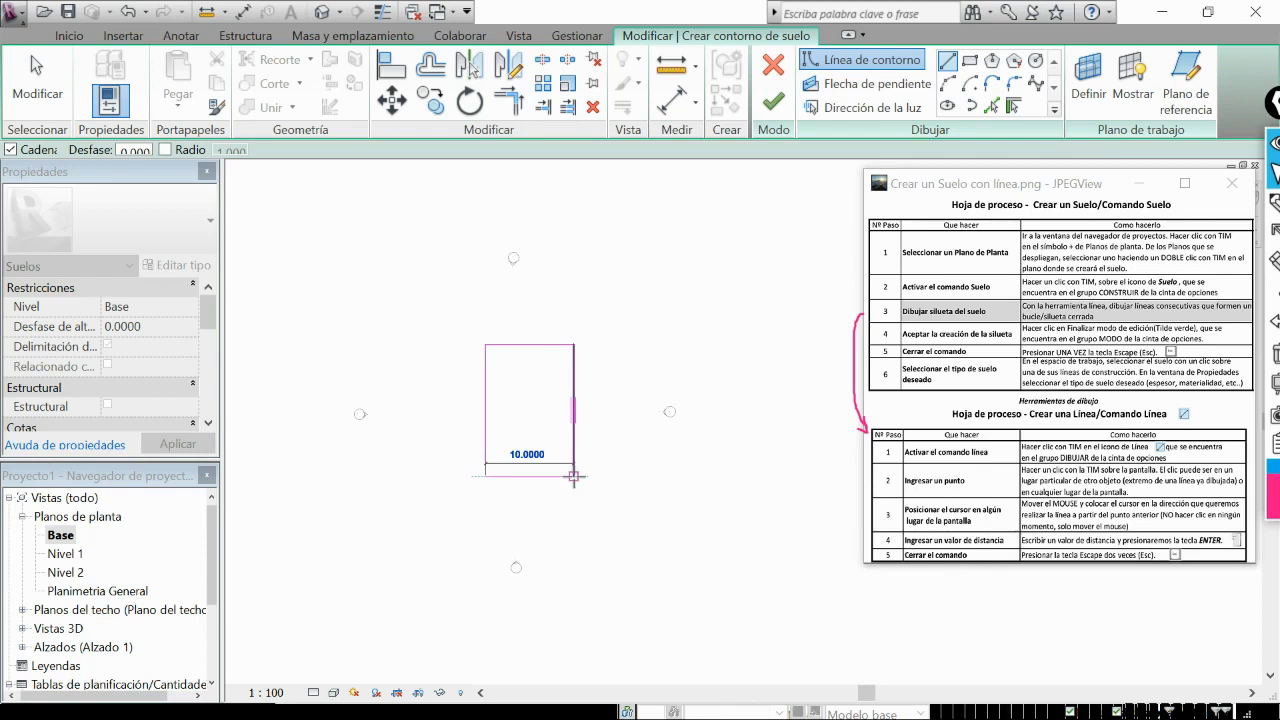
pyautogui.click(573, 476)
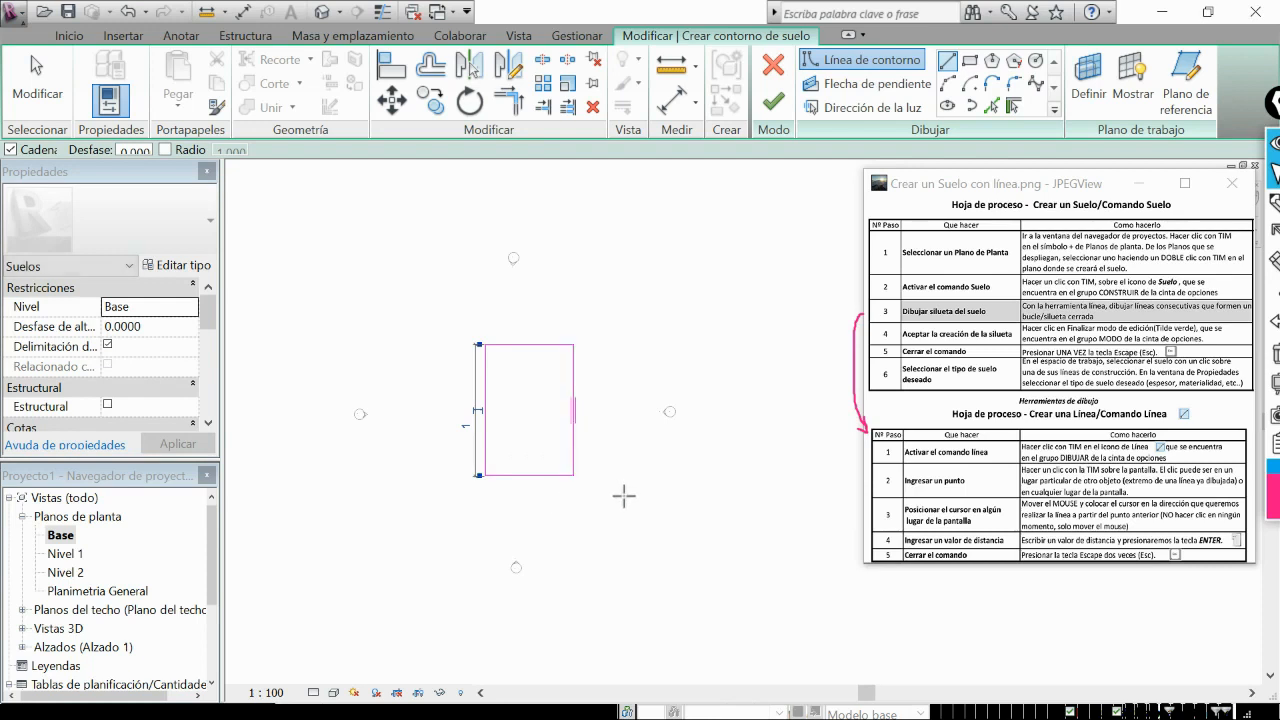
pyautogui.press('Escape')
pyautogui.press('Escape')
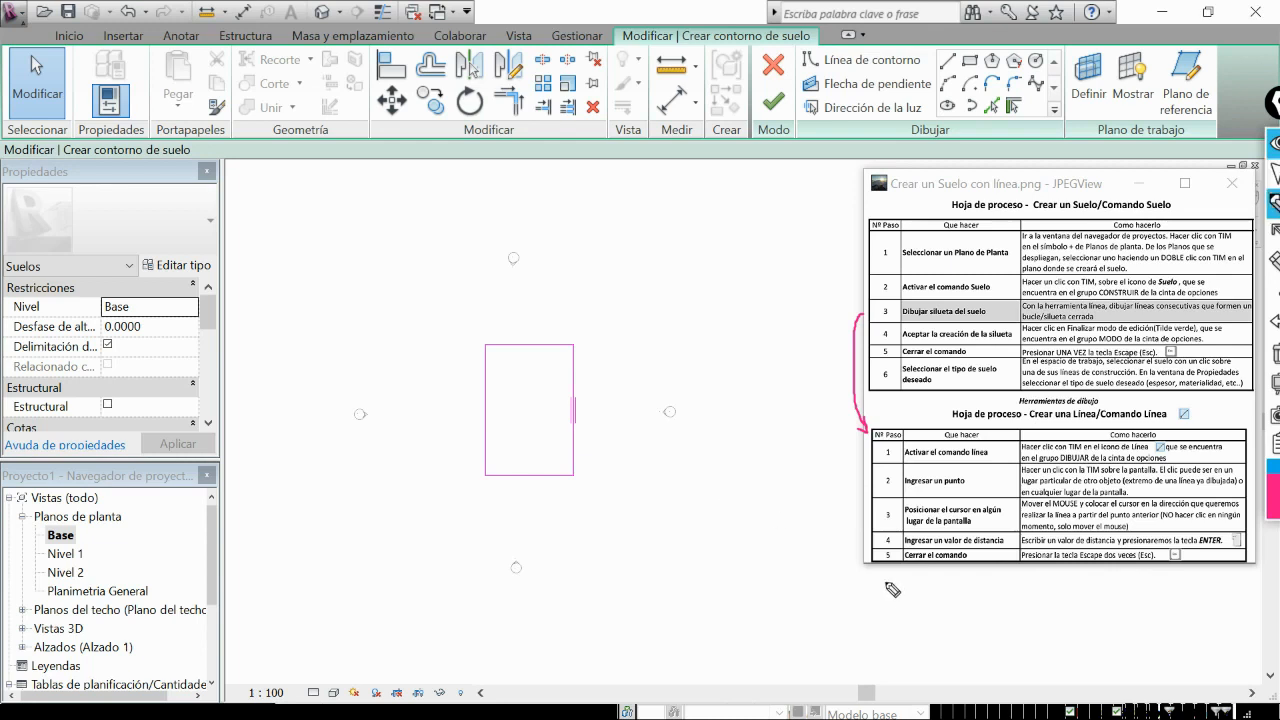
# Annotate an arrow from the line sheet's step 5 back to step 3 of the floor sheet, and finish the floor boundary sketch.
pyautogui.moveTo(862, 564)
pyautogui.mouseDown()
pyautogui.moveTo(810, 518)
pyautogui.moveTo(800, 422)
pyautogui.moveTo(848, 332)
pyautogui.moveTo(837, 320)
pyautogui.moveTo(855, 321)
pyautogui.moveTo(842, 341)
pyautogui.mouseUp()
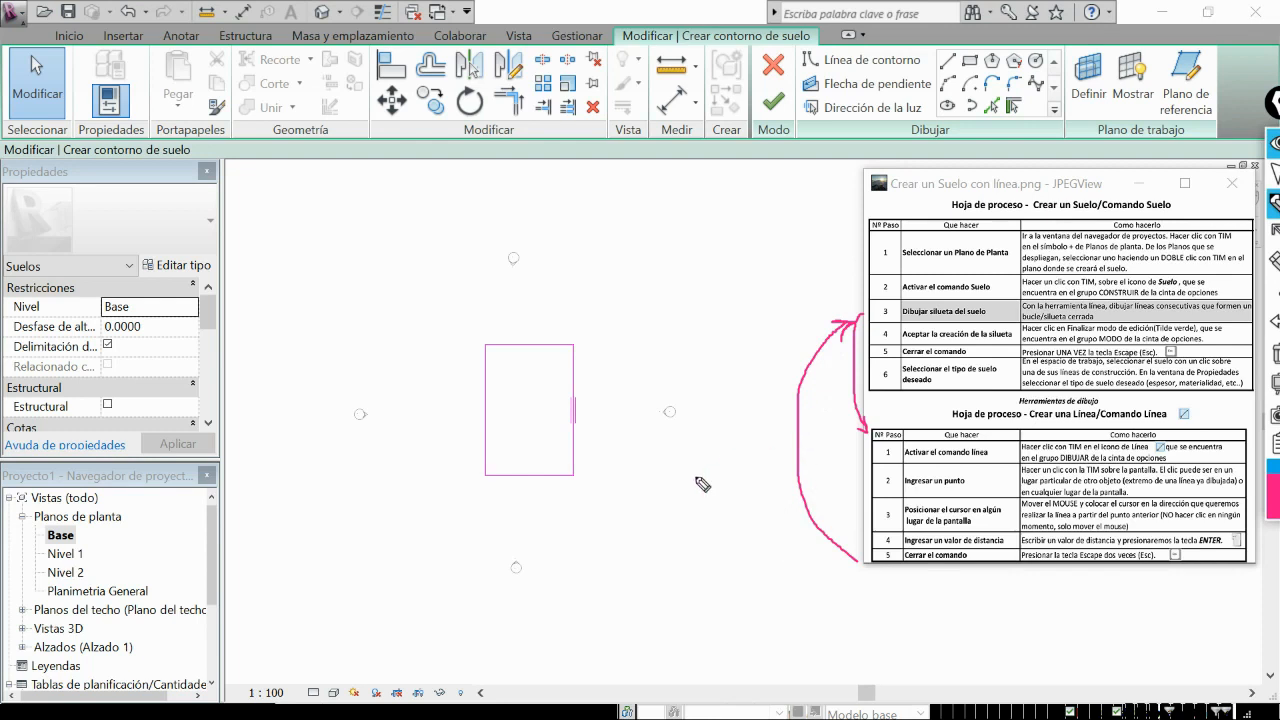
pyautogui.hotkey('ctrl', 'shift', '2')
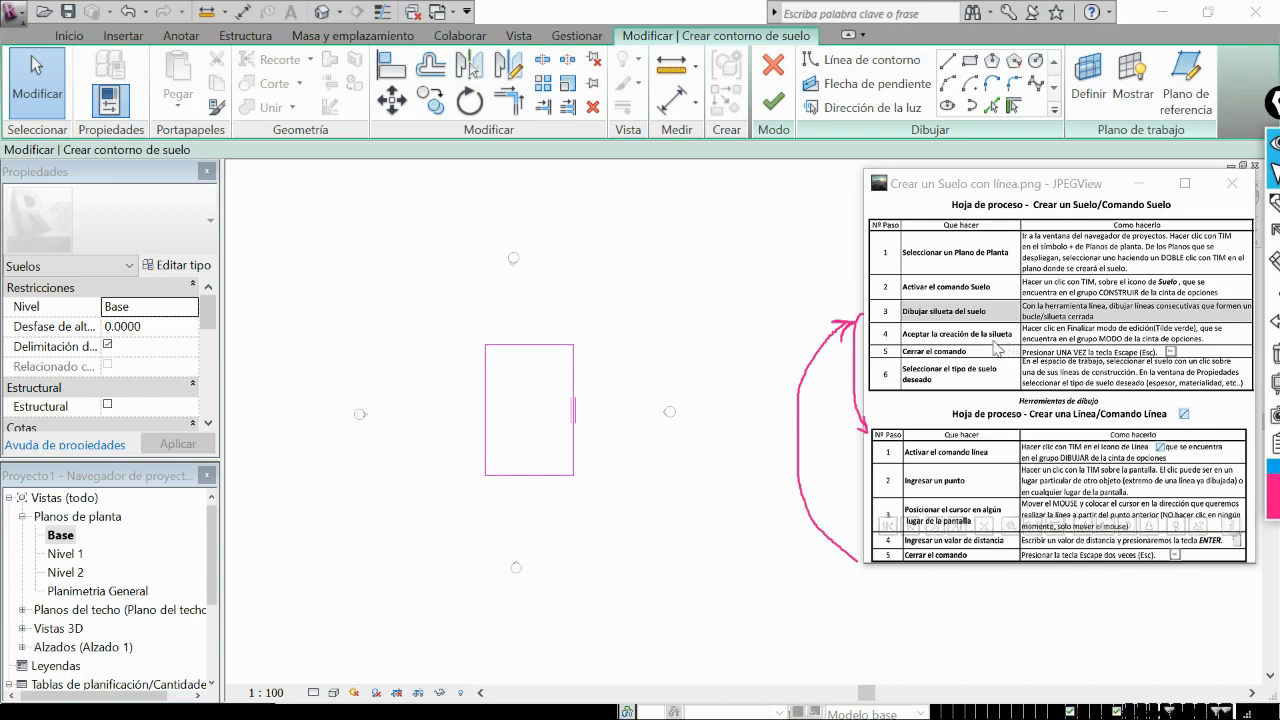
pyautogui.click(781, 114)
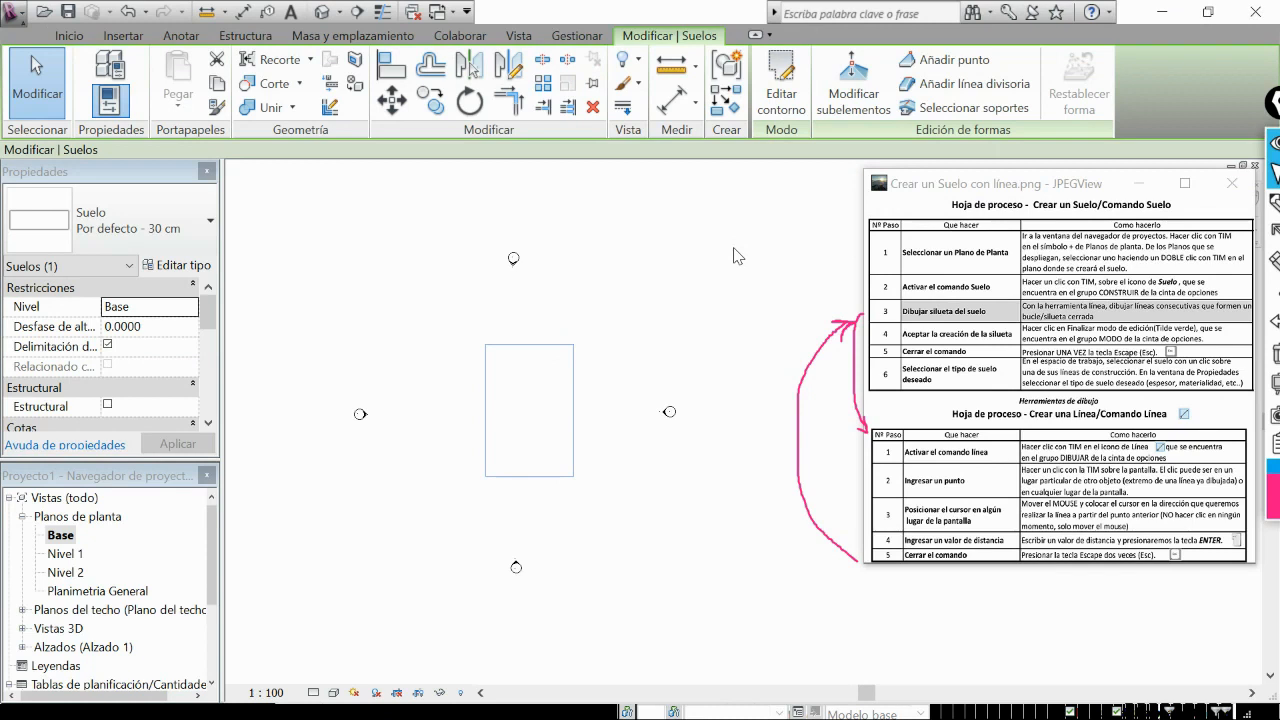
pyautogui.press('Escape')
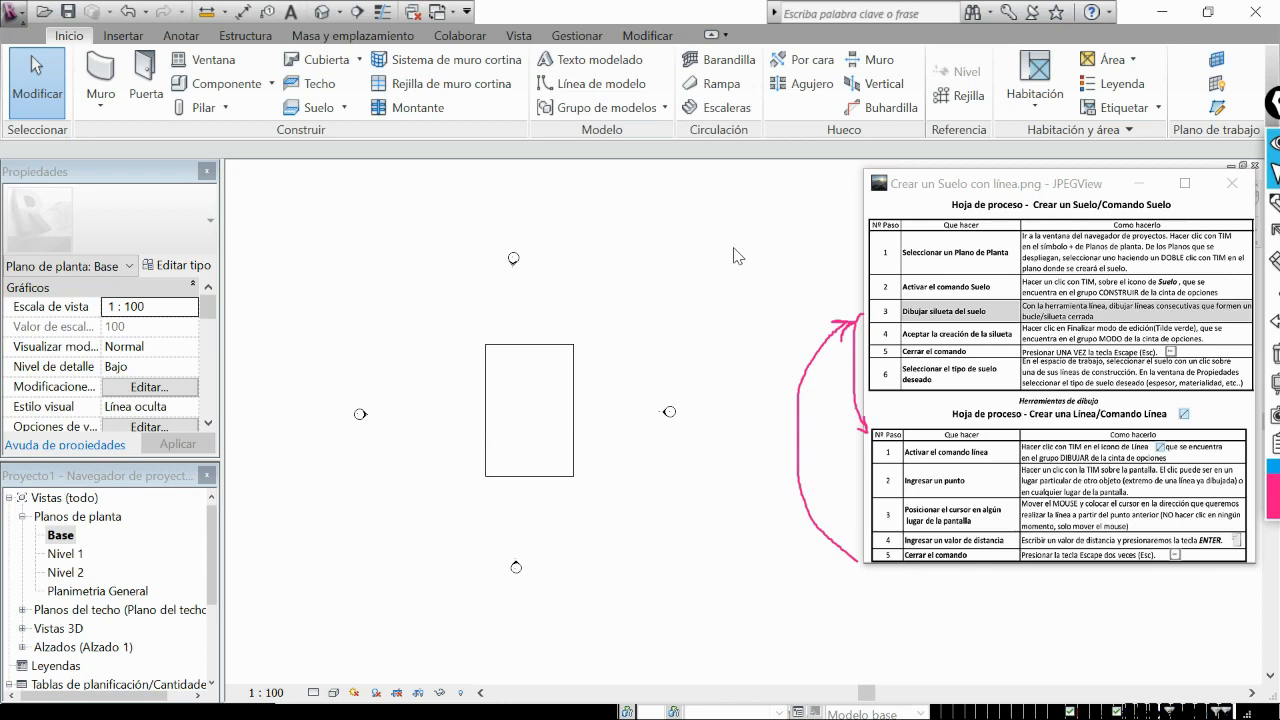
# Select the floor, annotate an arrow towards its properties, and change its type to Con parquet - 32 cm.
pyautogui.click(575, 372)
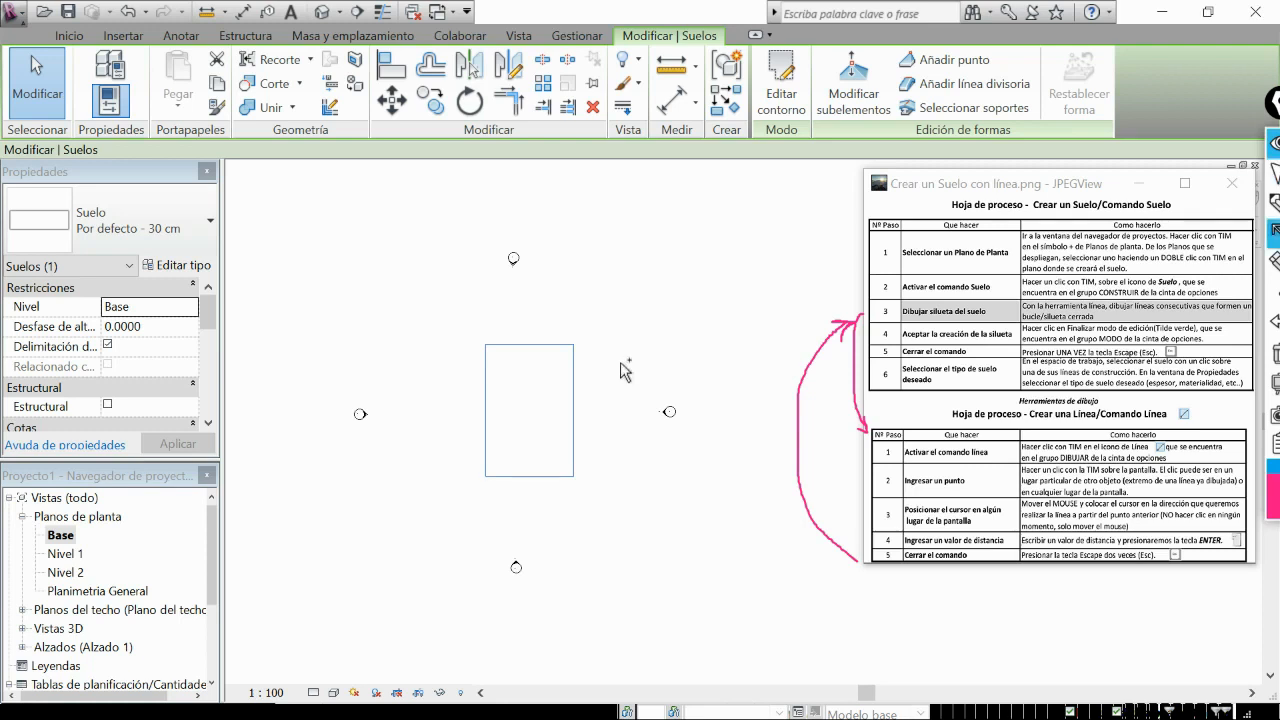
pyautogui.moveTo(418, 294)
pyautogui.mouseDown()
pyautogui.moveTo(250, 490)
pyautogui.moveTo(175, 560)
pyautogui.moveTo(150, 565)
pyautogui.moveTo(132, 606)
pyautogui.moveTo(145, 228)
pyautogui.moveTo(95, 166)
pyautogui.moveTo(242, 294)
pyautogui.mouseUp()
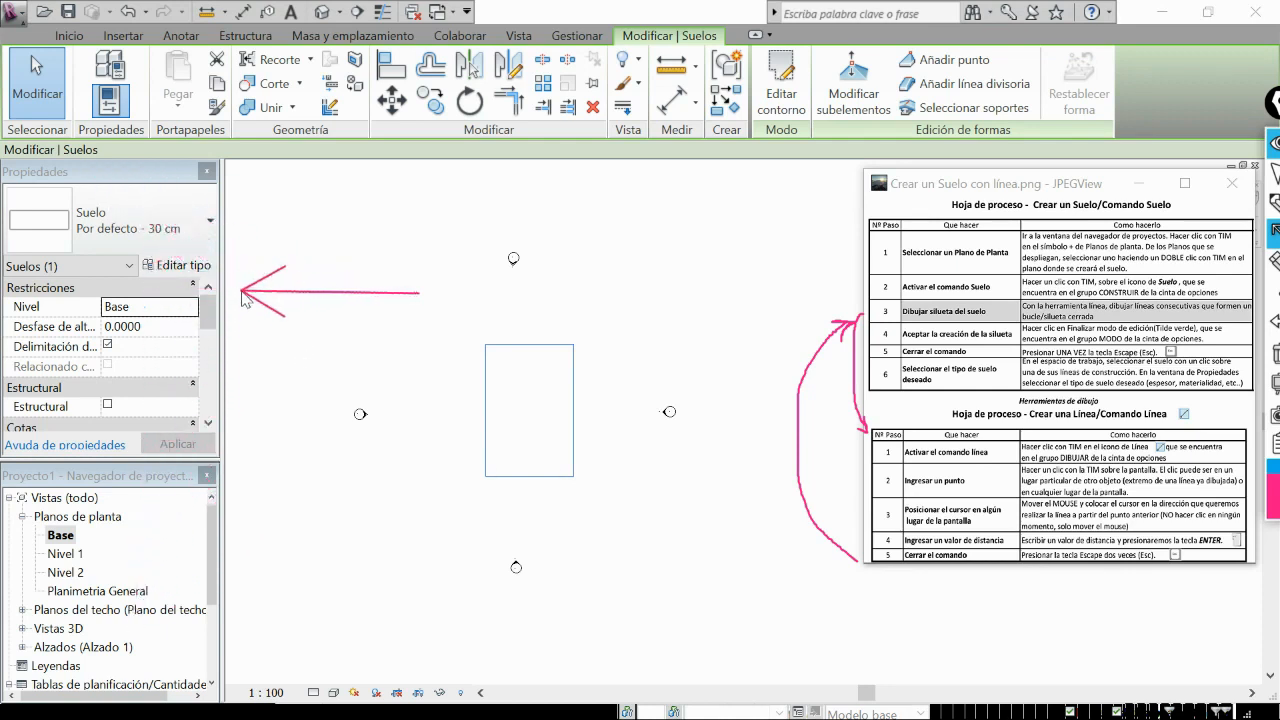
pyautogui.hotkey('ctrl', 'shift', '1')
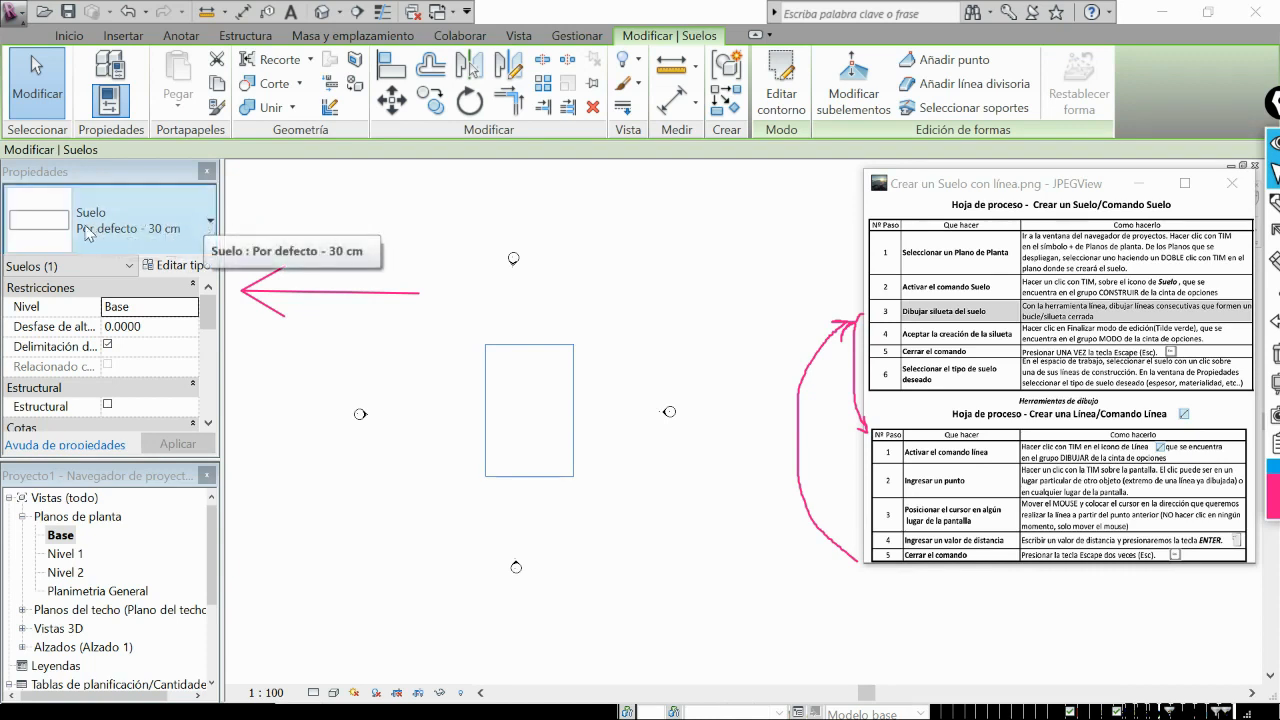
pyautogui.moveTo(205, 228)
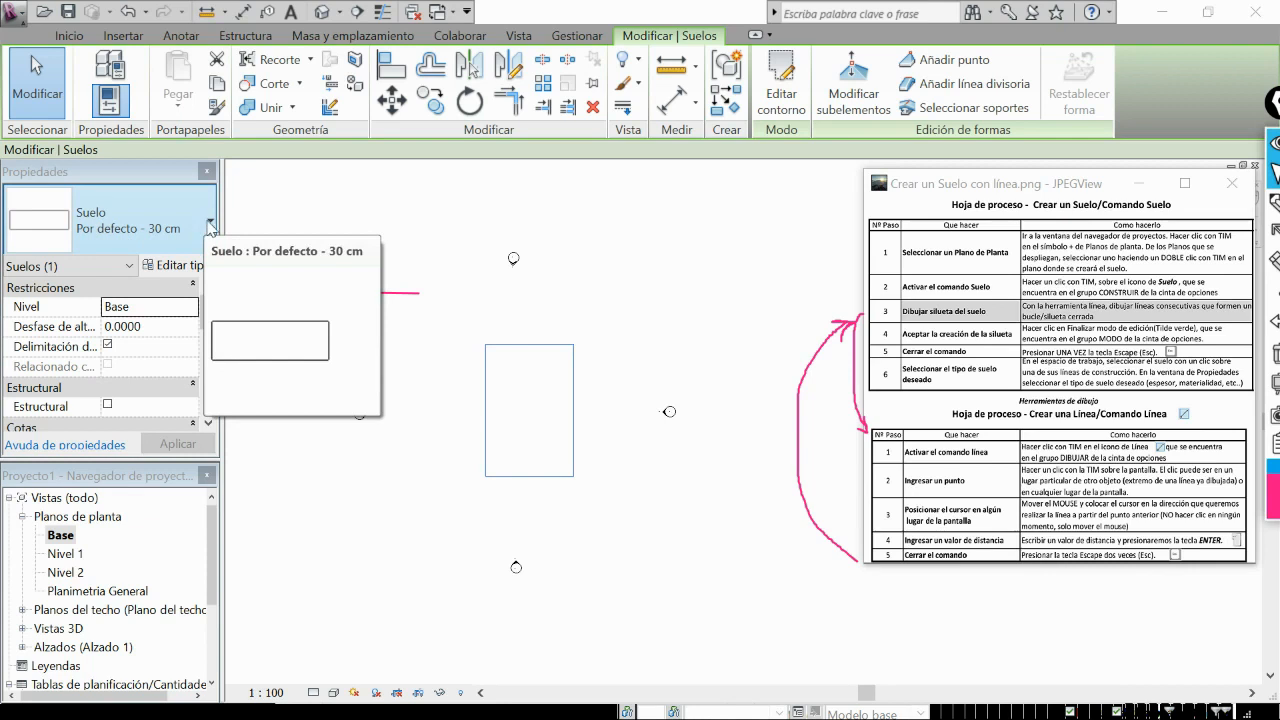
pyautogui.click(210, 226)
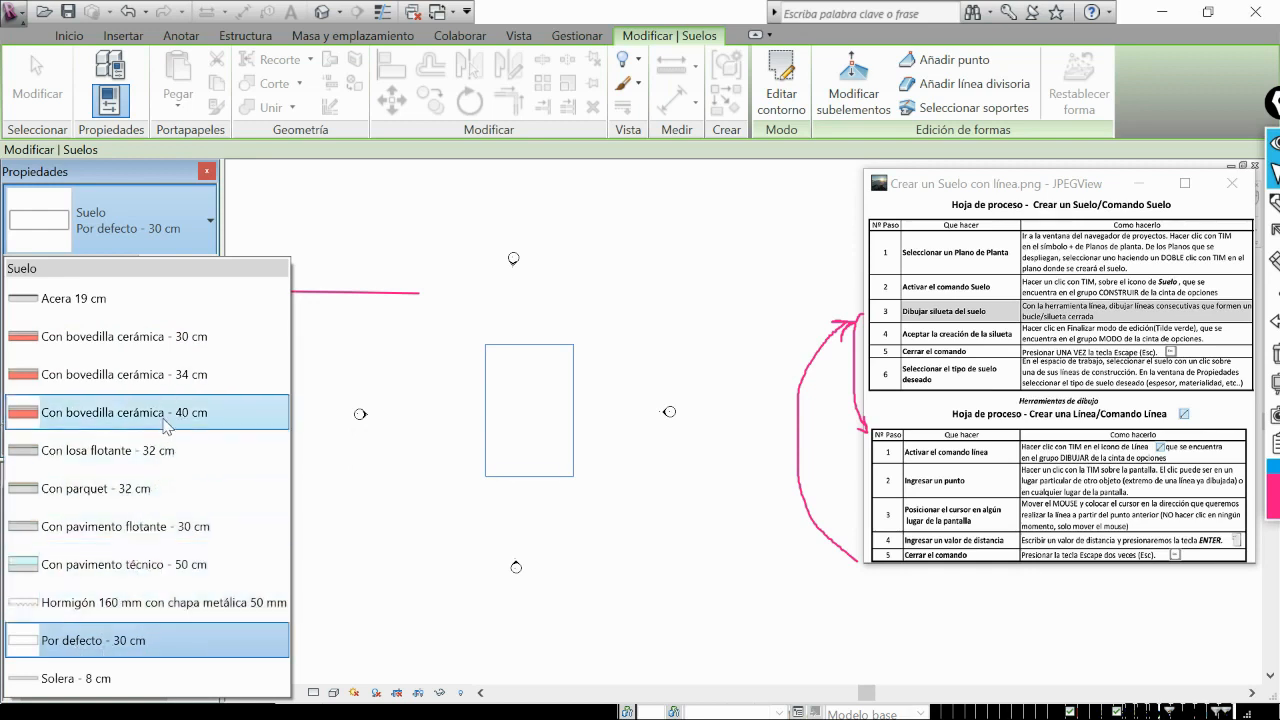
pyautogui.click(155, 490)
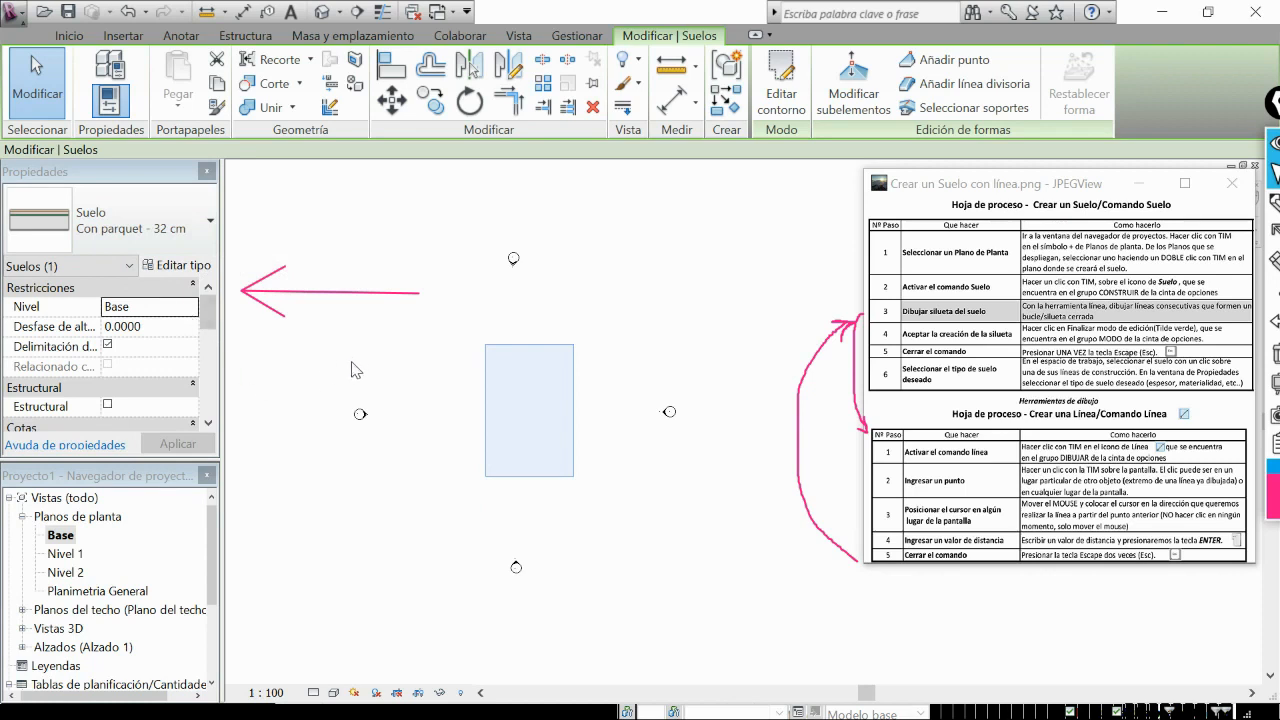
pyautogui.press('Escape')
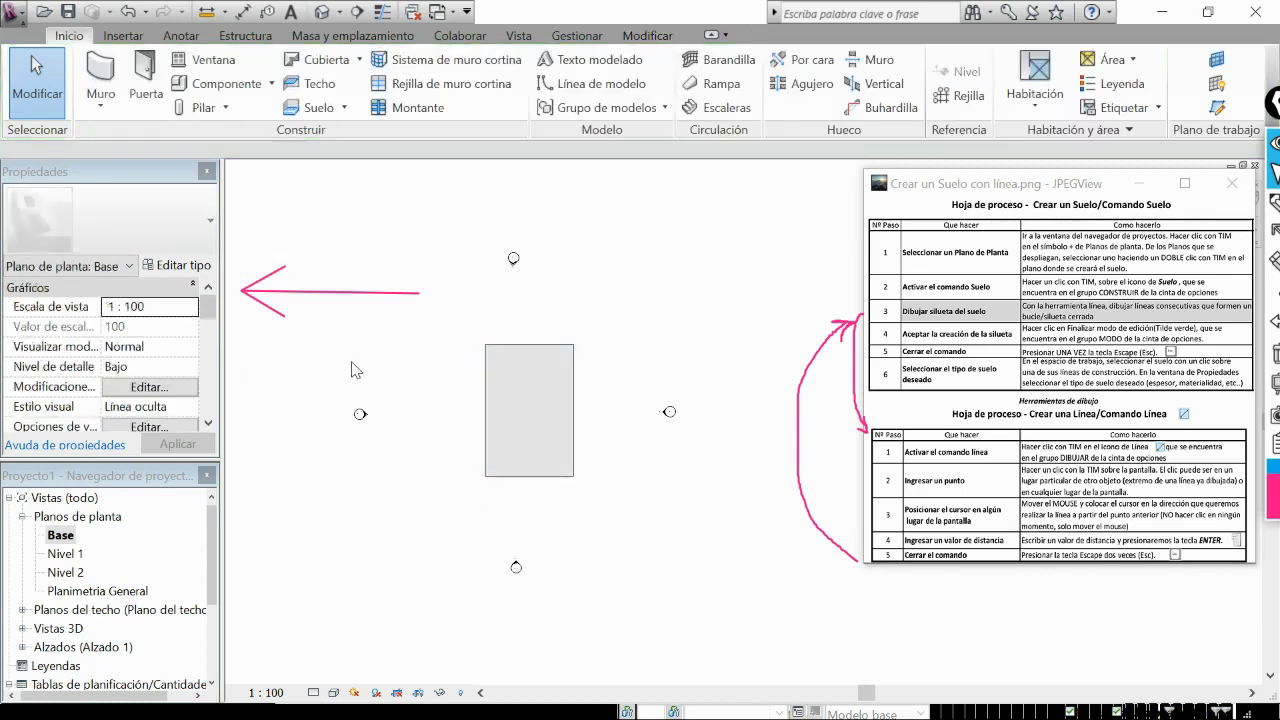